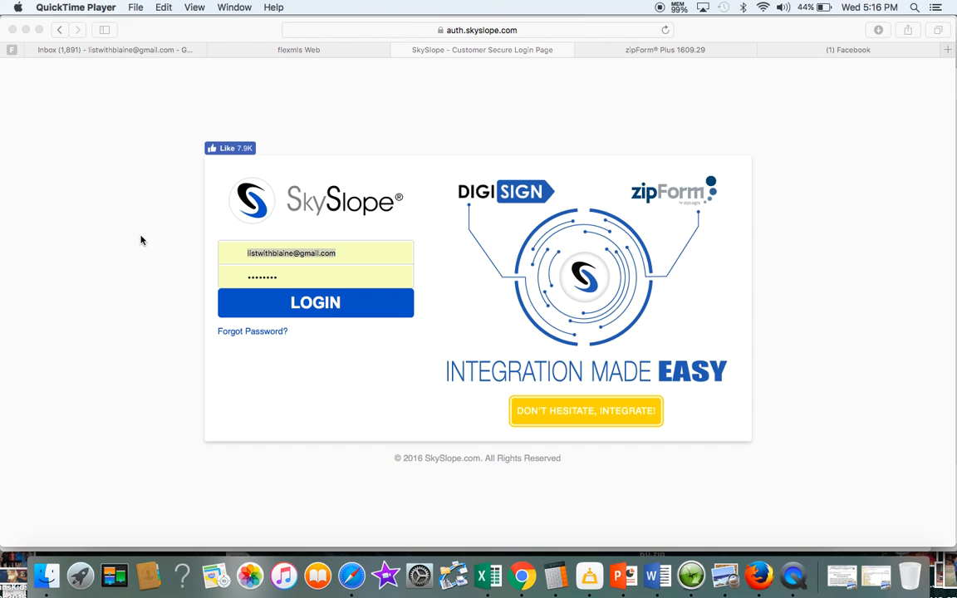
Sign in to SkySlope from the login page to reach the Solutions Real Estate dashboard
click(316, 309)
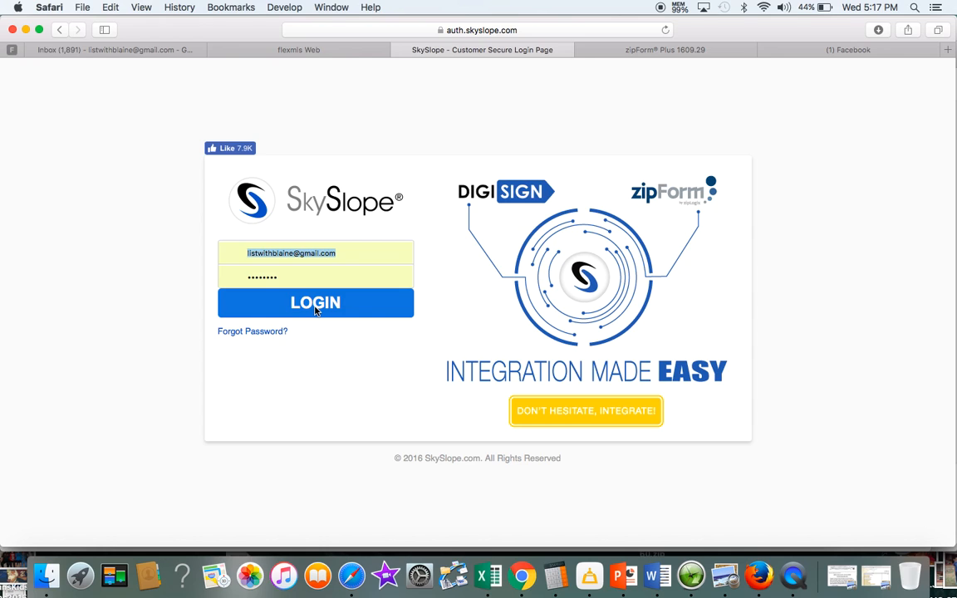
click(315, 303)
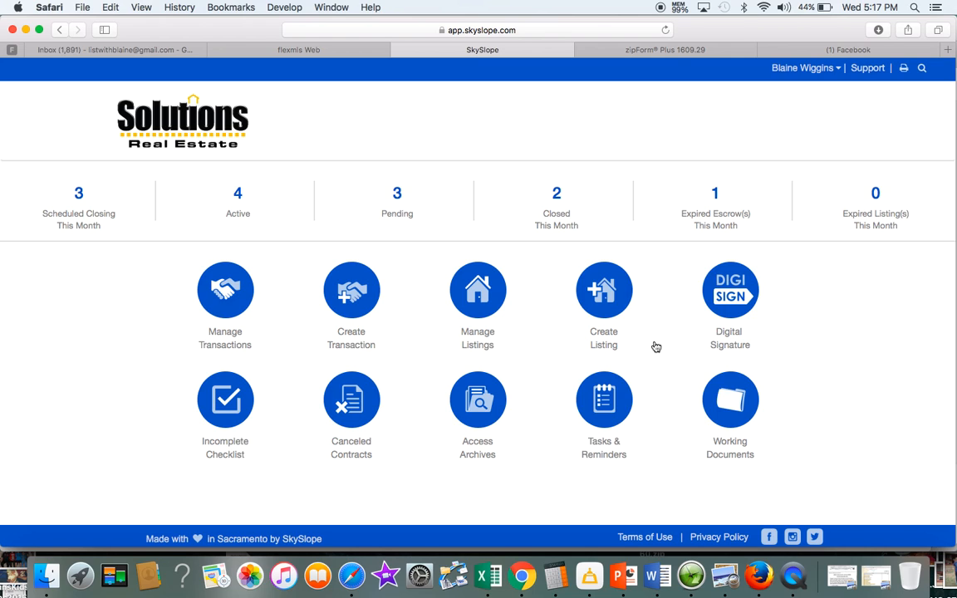
click(731, 297)
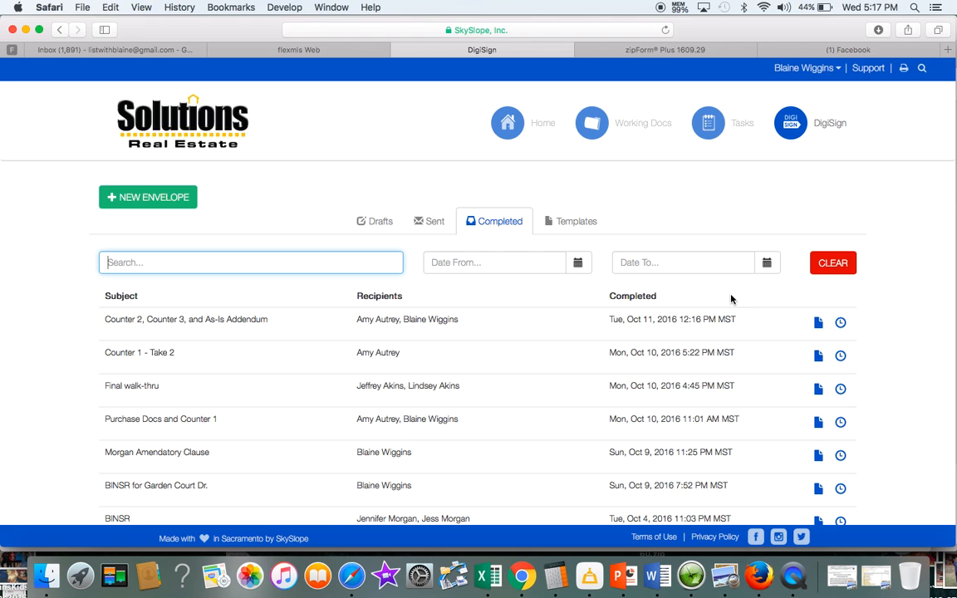
scroll(502, 324, down, 3)
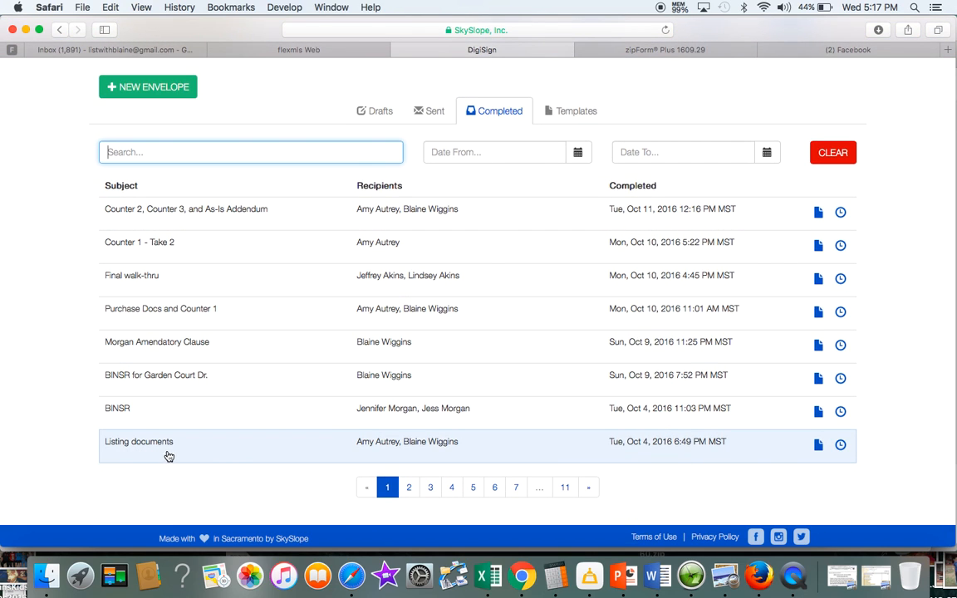
click(311, 447)
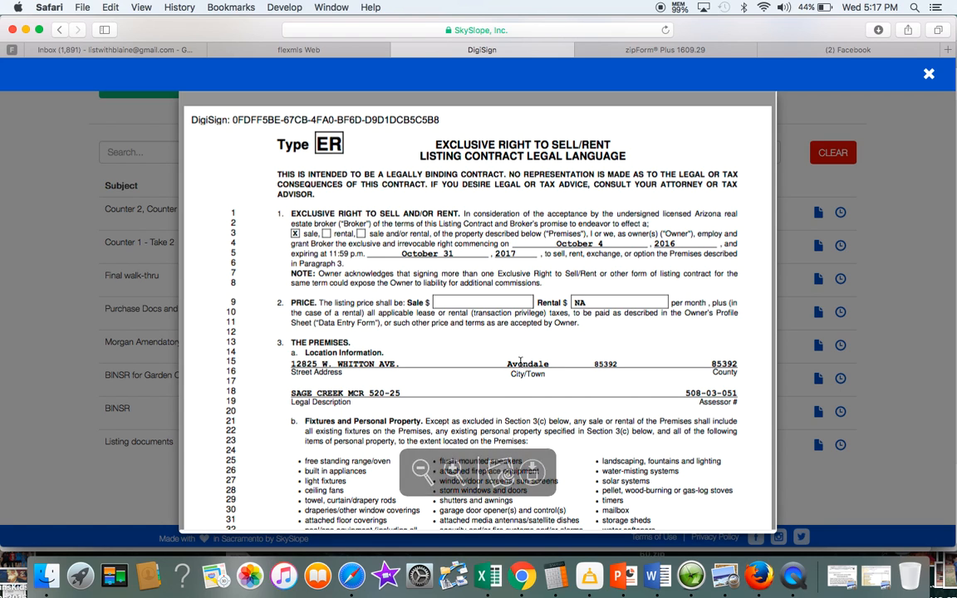
click(502, 471)
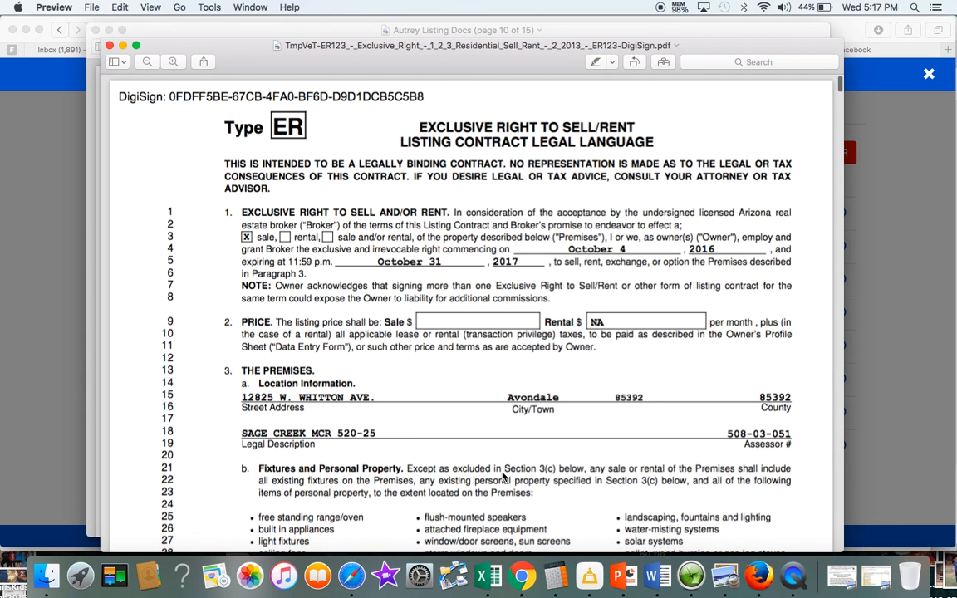
scroll(498, 472, down, 10)
scroll(486, 337, down, 6)
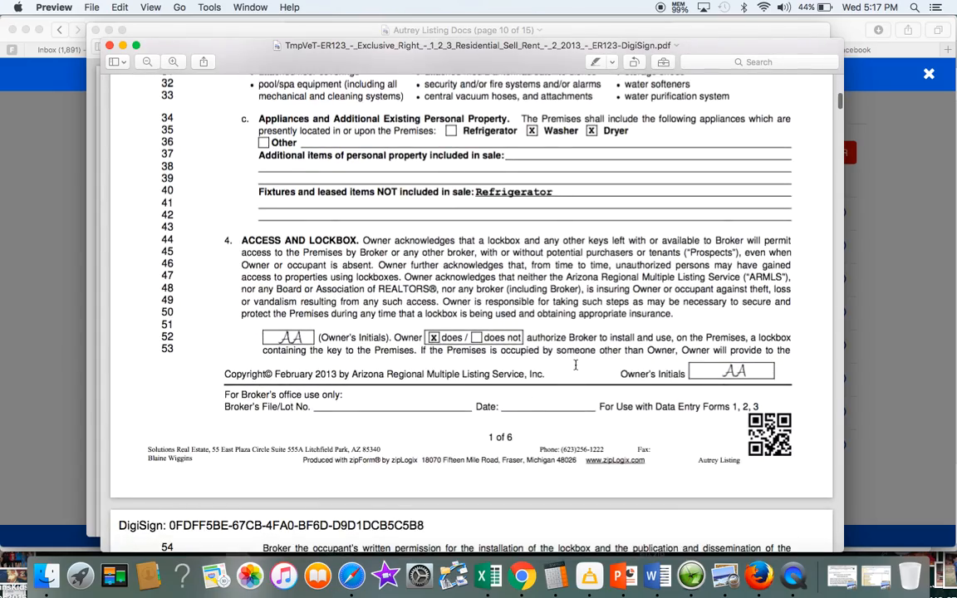
scroll(580, 419, down, 20)
scroll(575, 365, down, 4)
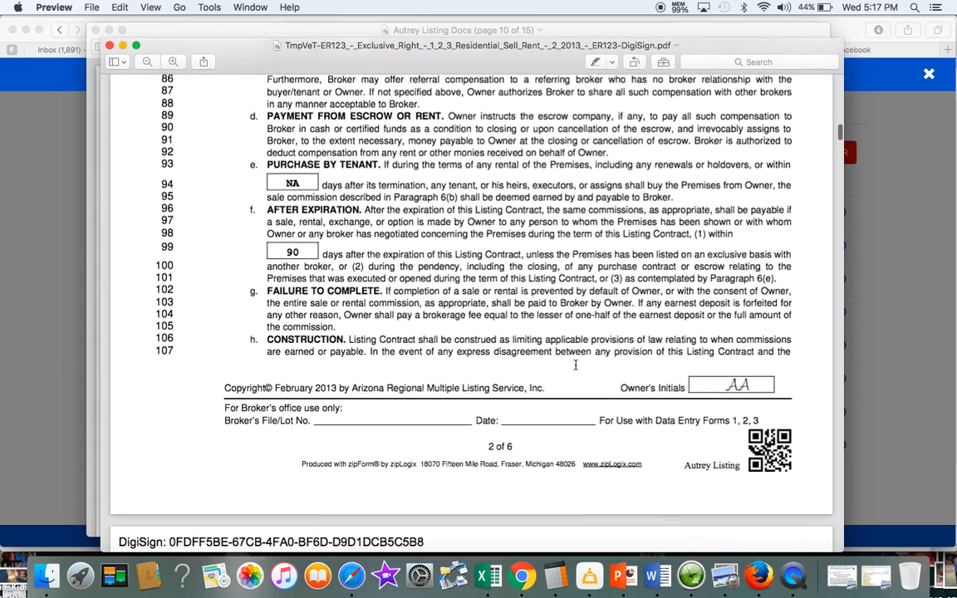
click(111, 46)
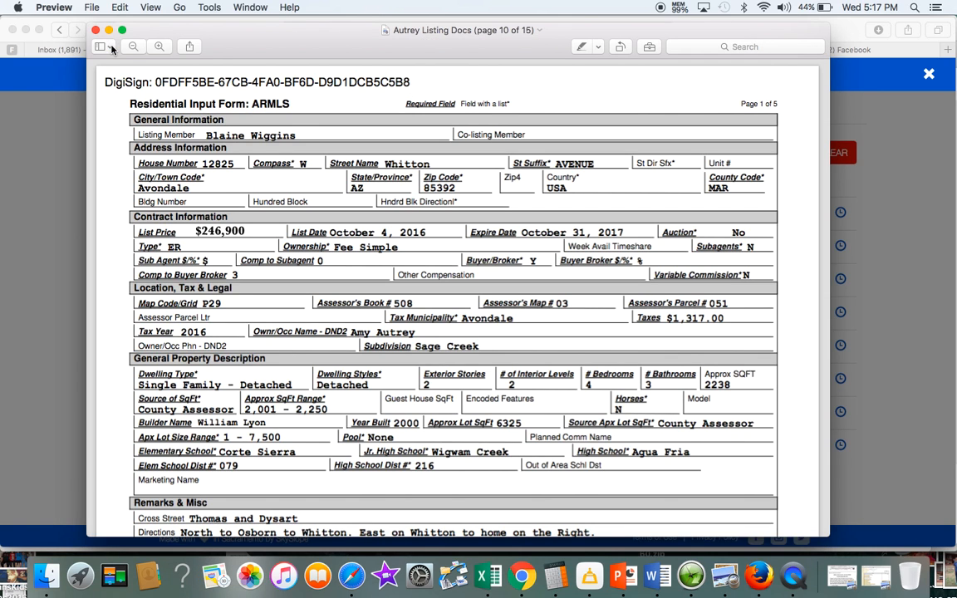
click(88, 28)
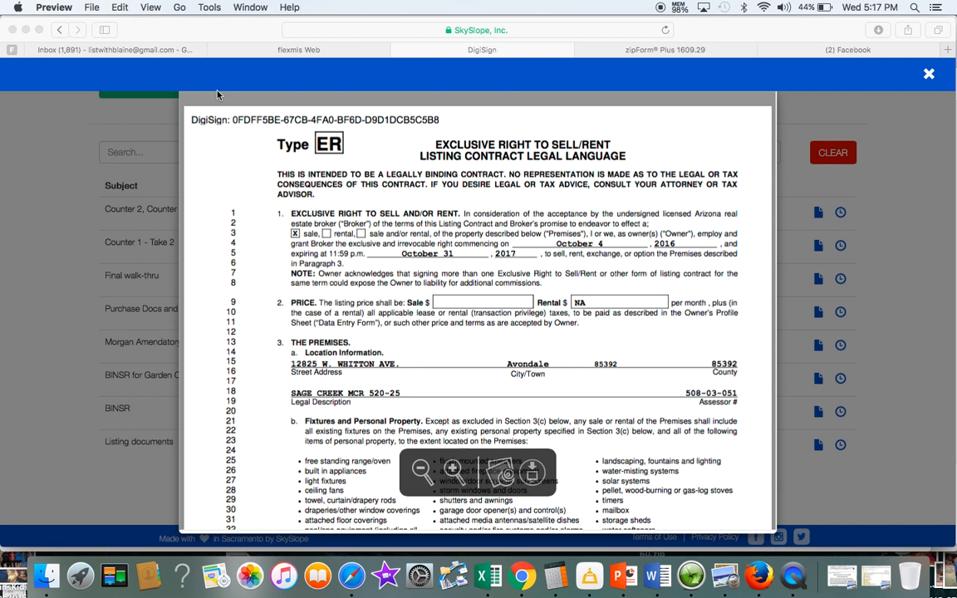
click(884, 245)
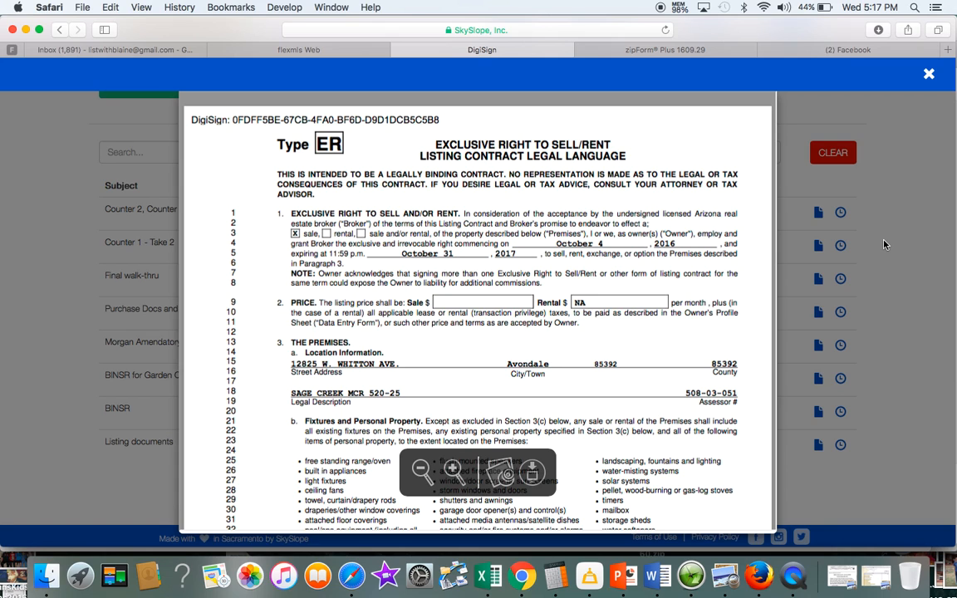
click(929, 75)
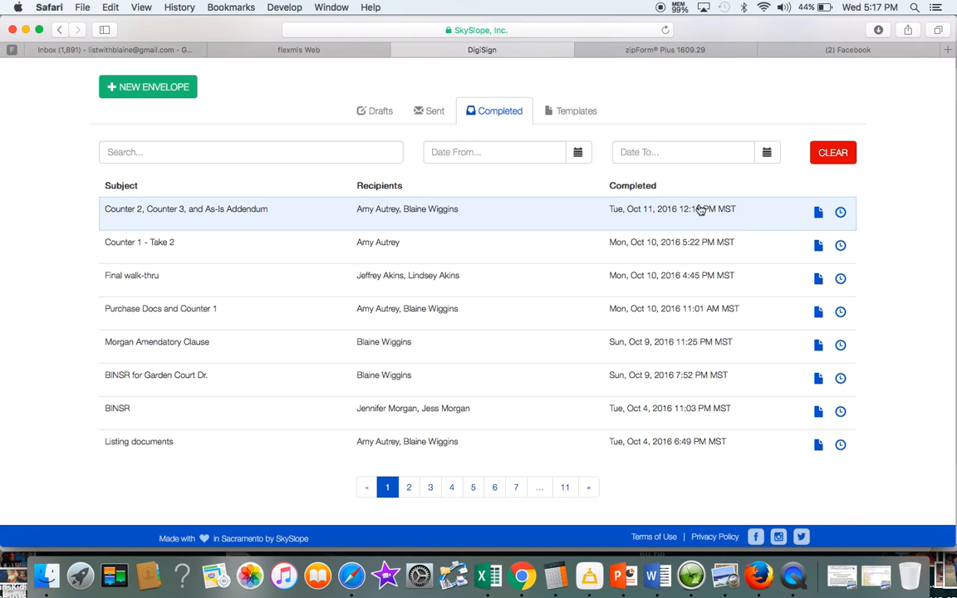
scroll(403, 274, up, 3)
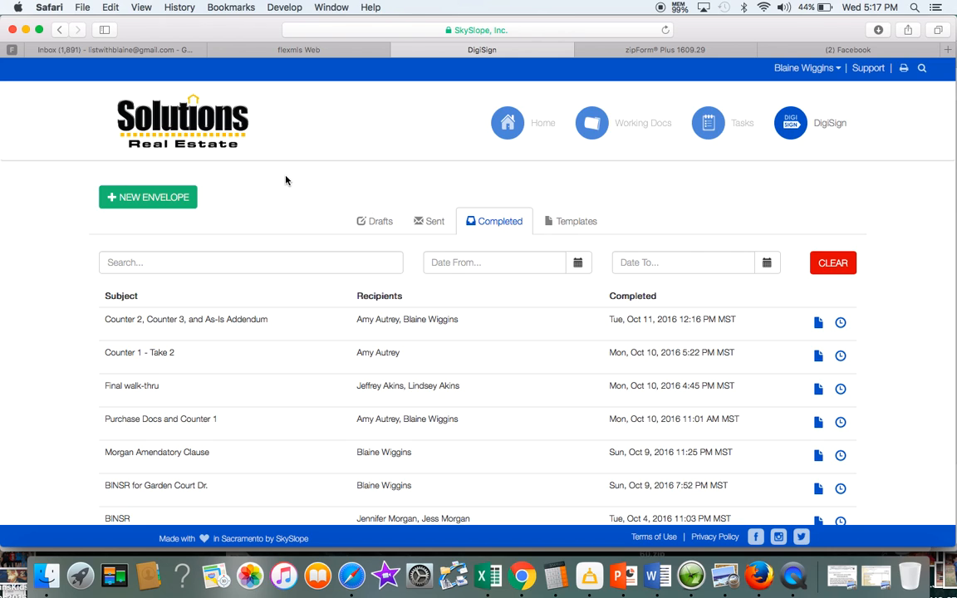
click(195, 127)
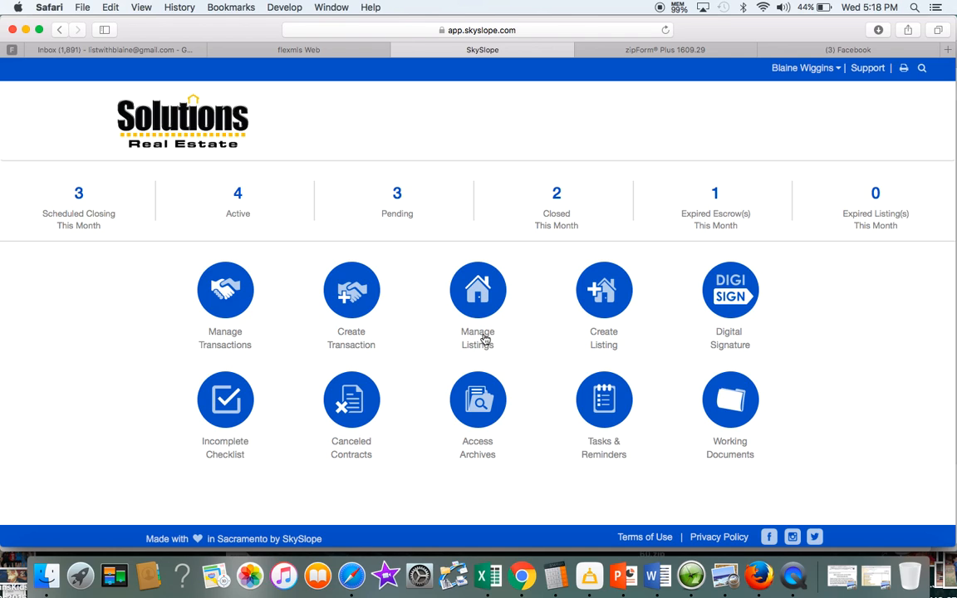
Start a new SkySlope listing with Create Listing
click(602, 296)
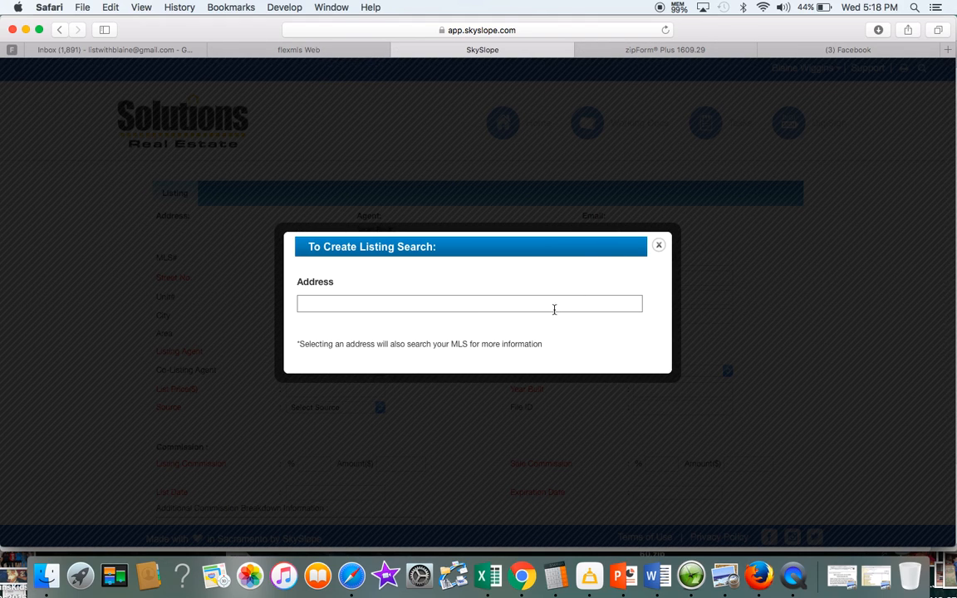
click(947, 51)
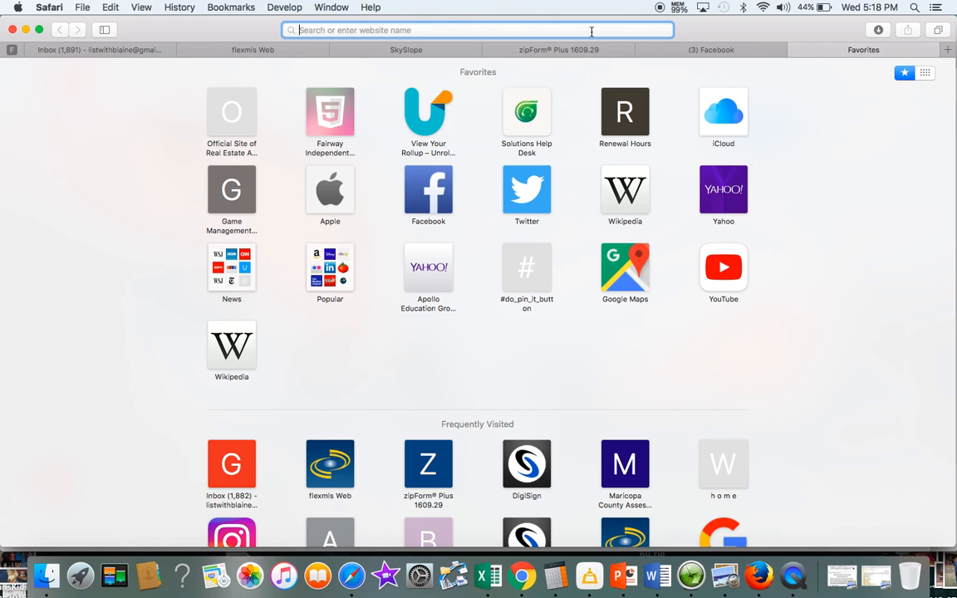
click(794, 50)
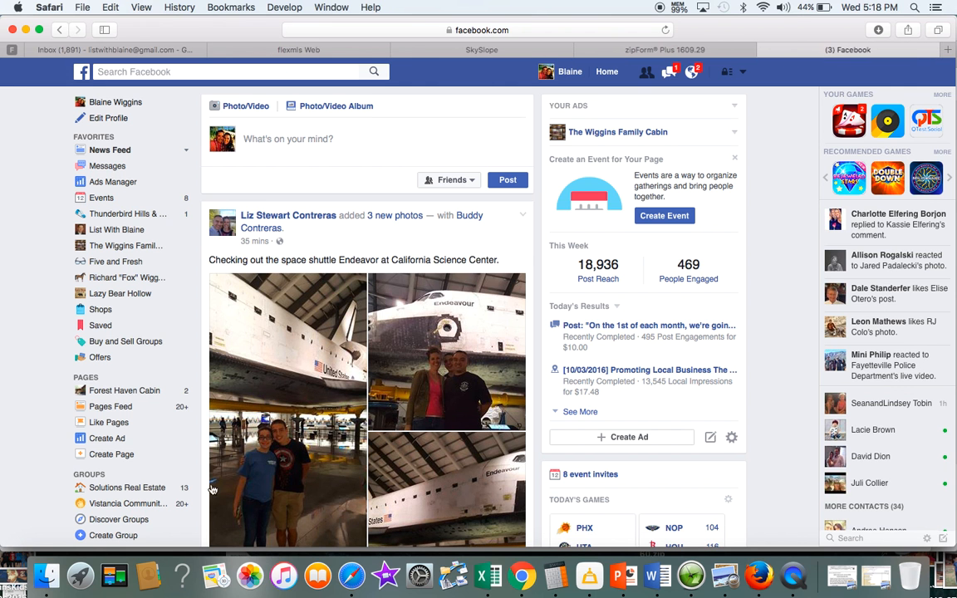
Open the Autrey Listing Docs PDF from the Desktop, then return to SkySlope's address search
click(46, 574)
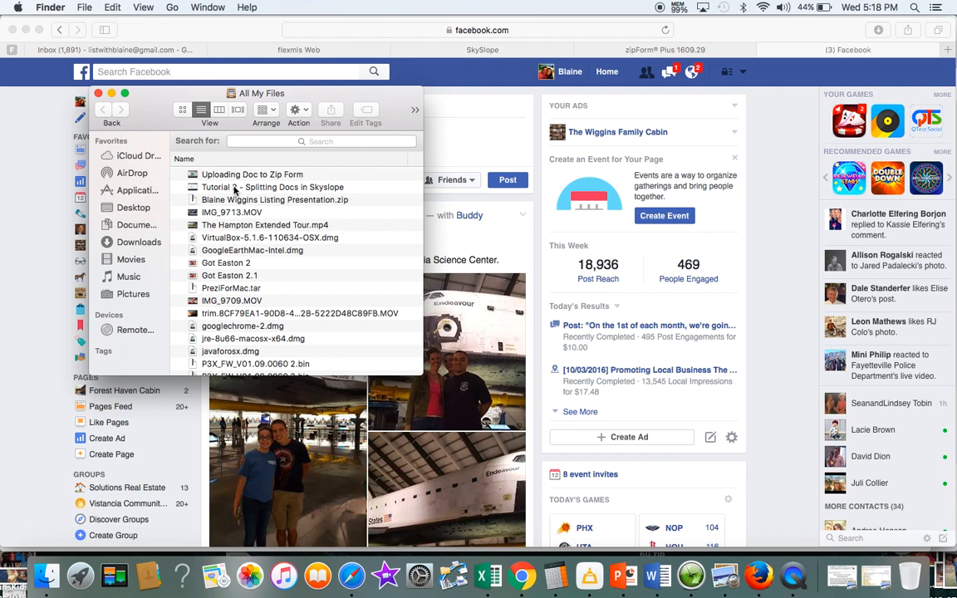
click(141, 212)
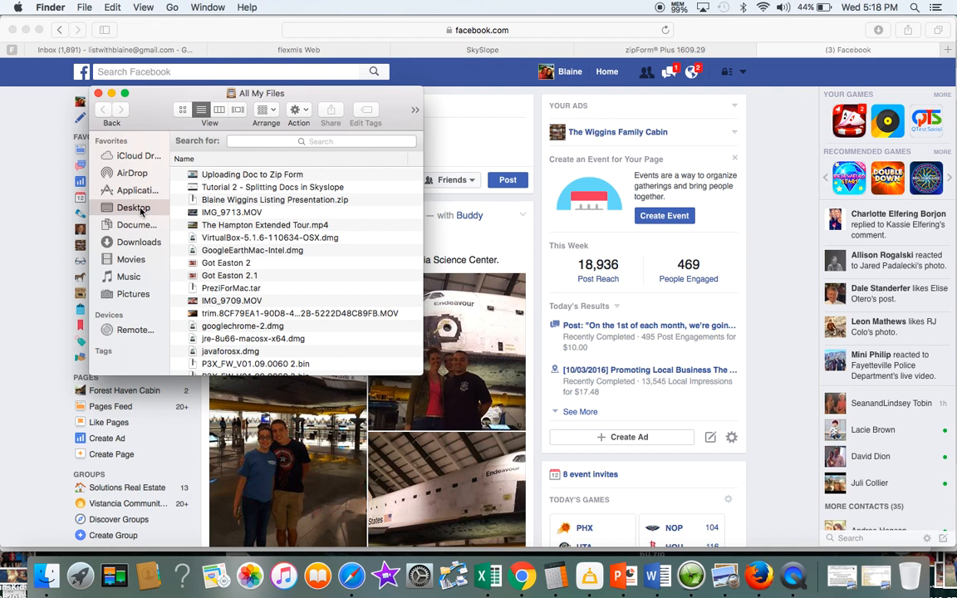
double_click(238, 154)
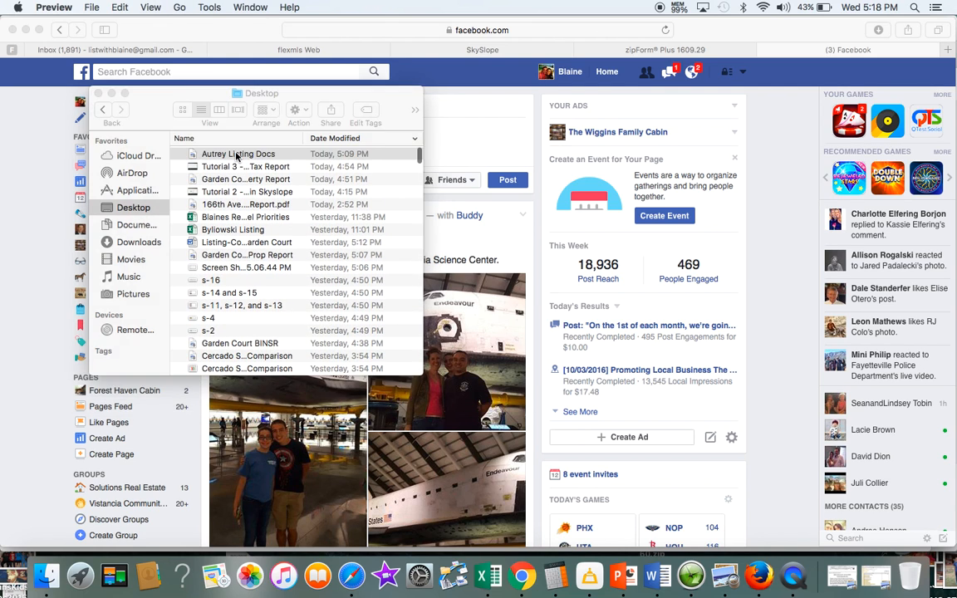
key(super+Tab)
key(super+Tab)
key(super+Tab)
click(98, 94)
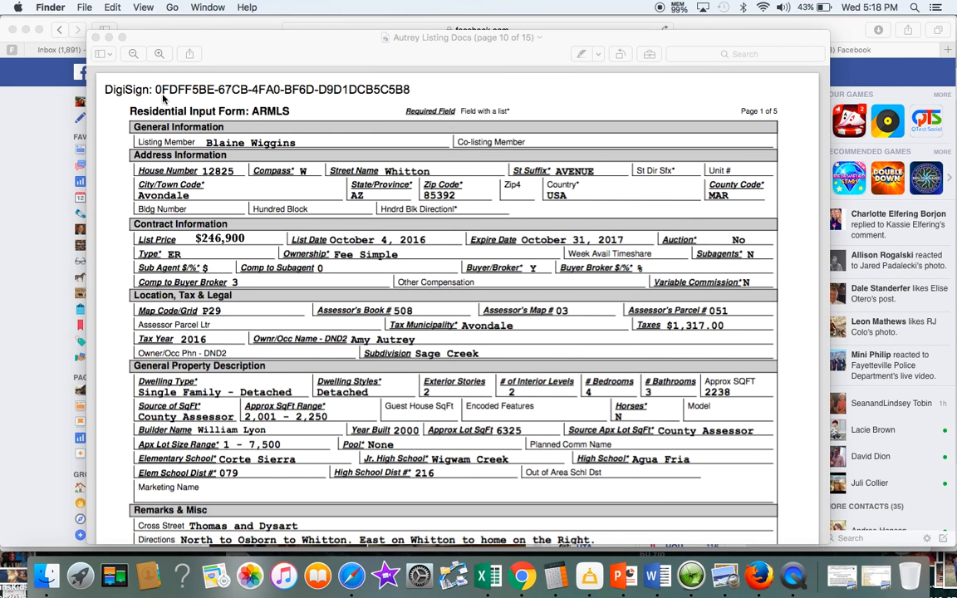
key(super+Tab)
key(super+Tab)
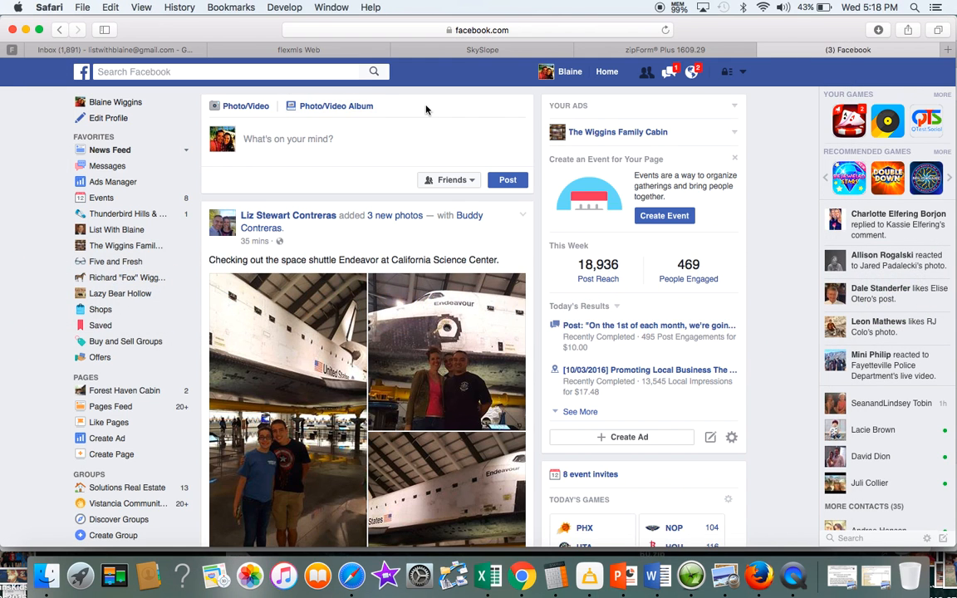
click(487, 49)
key(super+Tab)
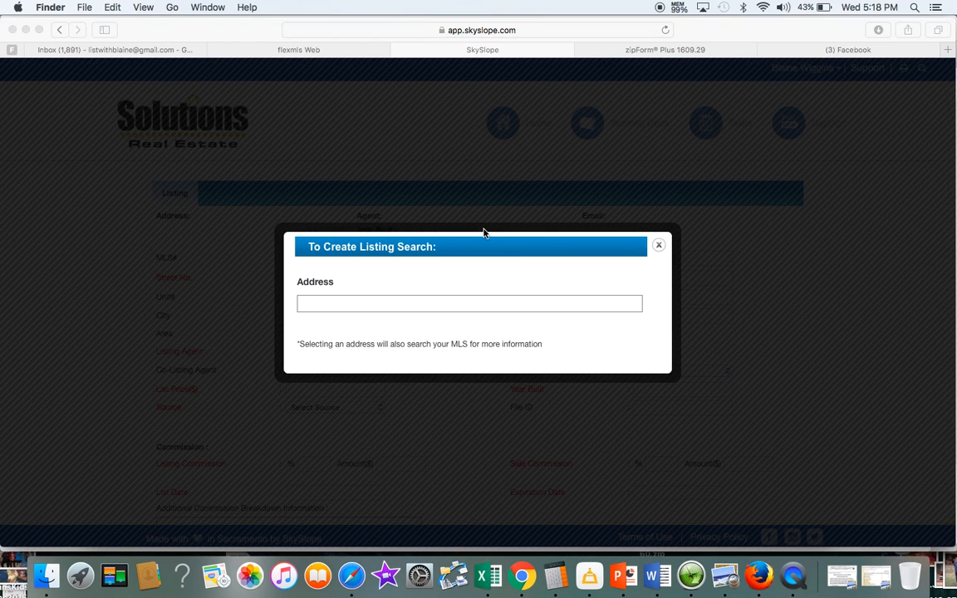
key(super+Tab)
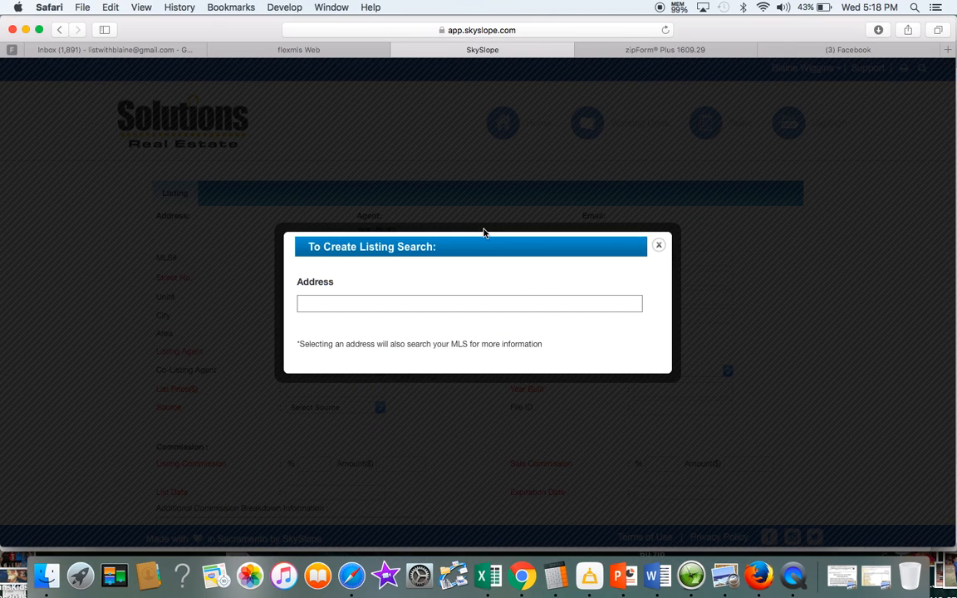
key(super+Tab)
key(super+Tab)
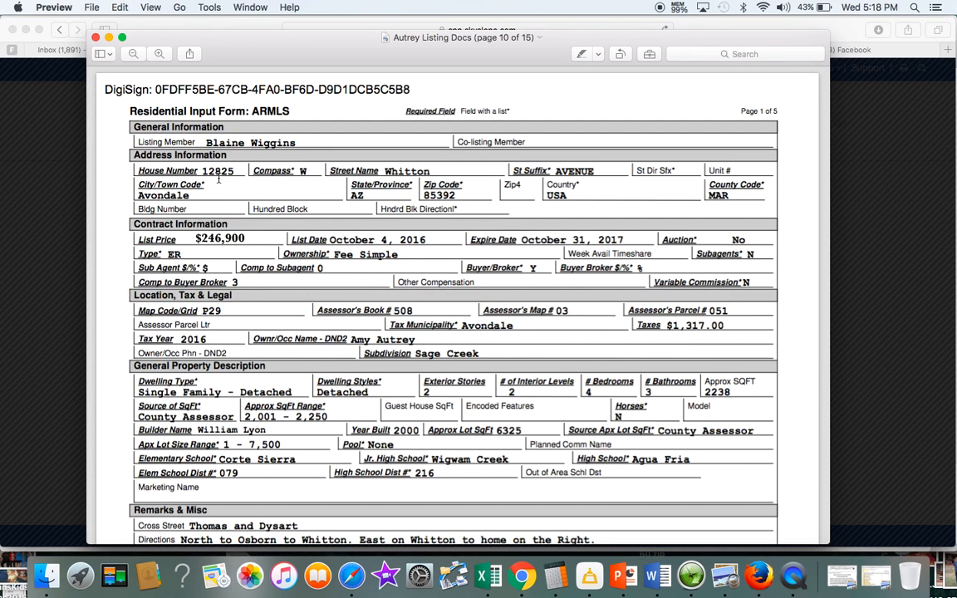
key(super+Tab)
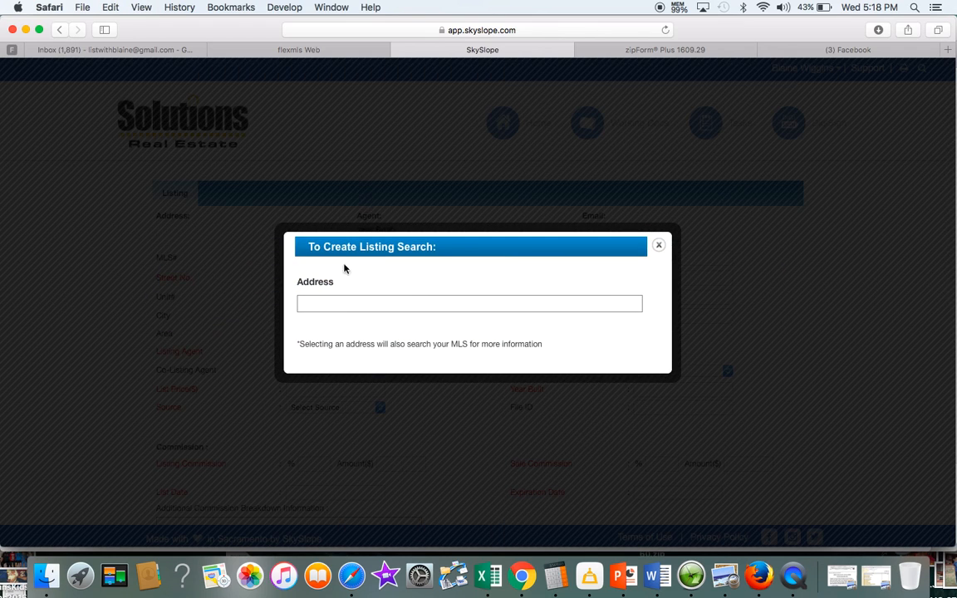
click(339, 304)
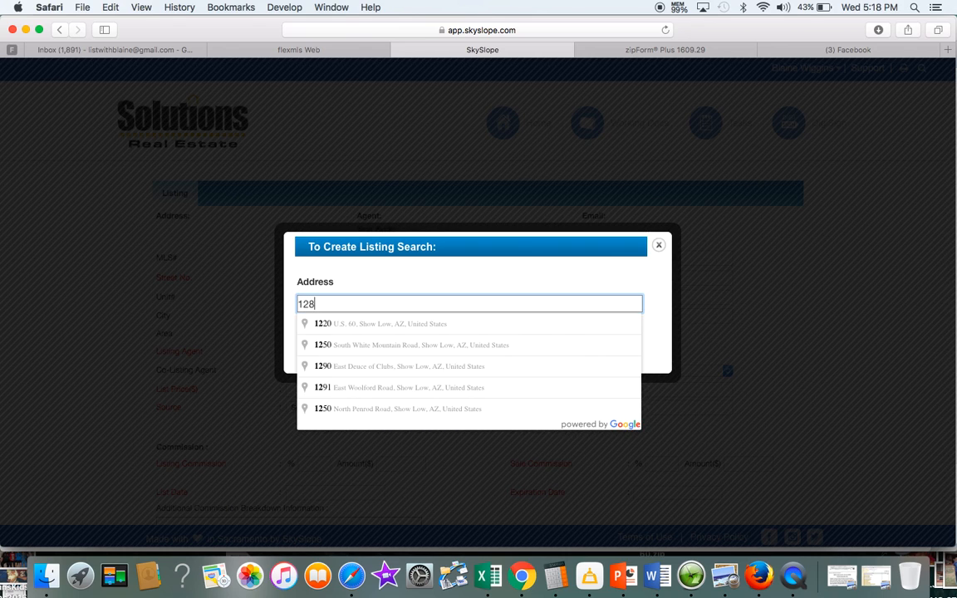
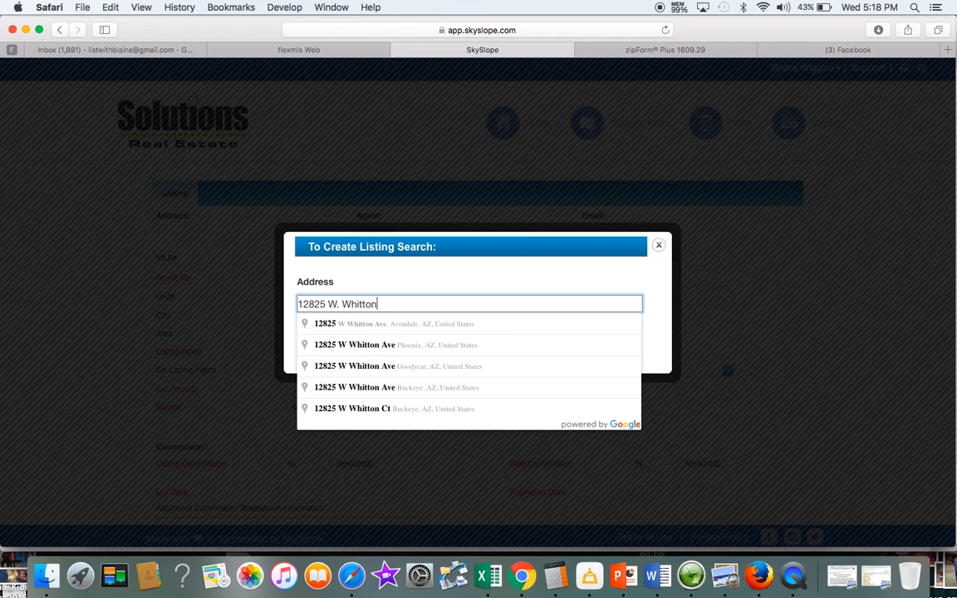
click(383, 326)
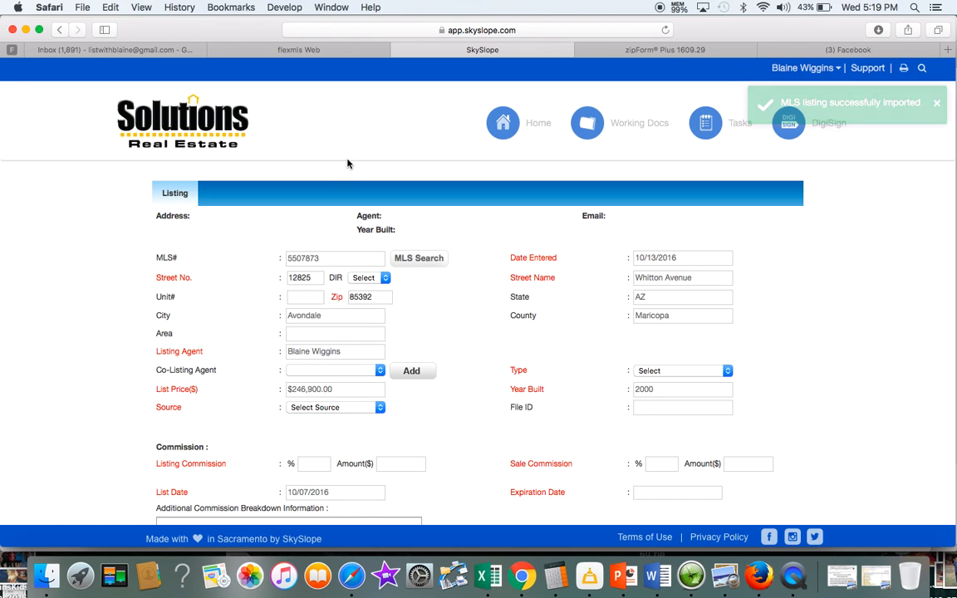
Set the street direction to W and the listing source to Sign
key(super+Tab)
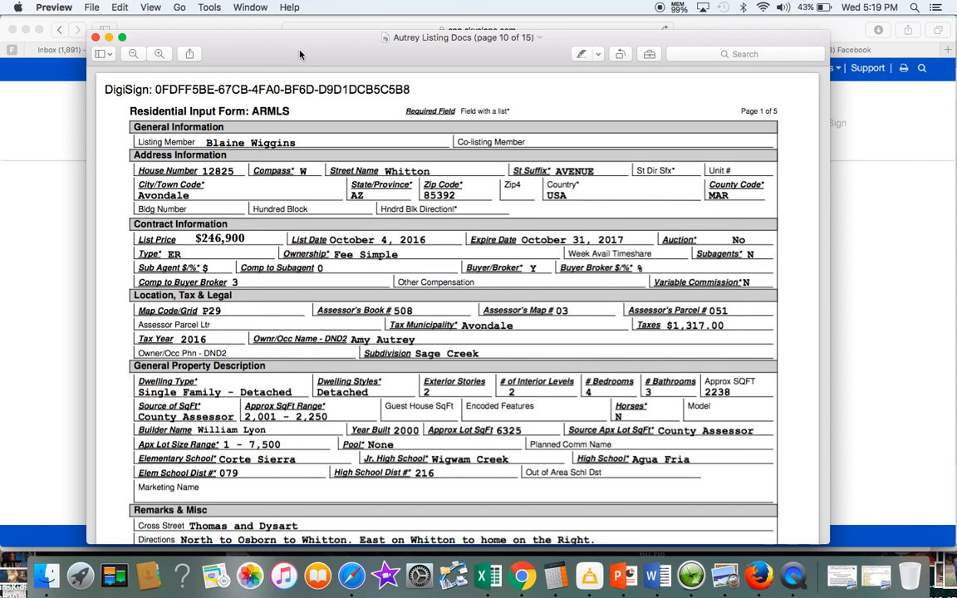
key(super+Tab)
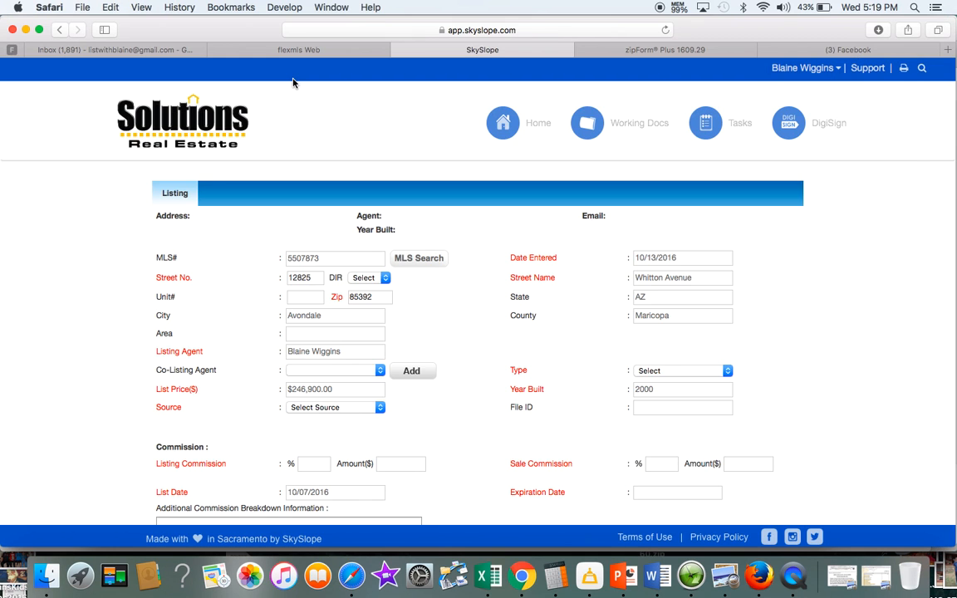
click(384, 279)
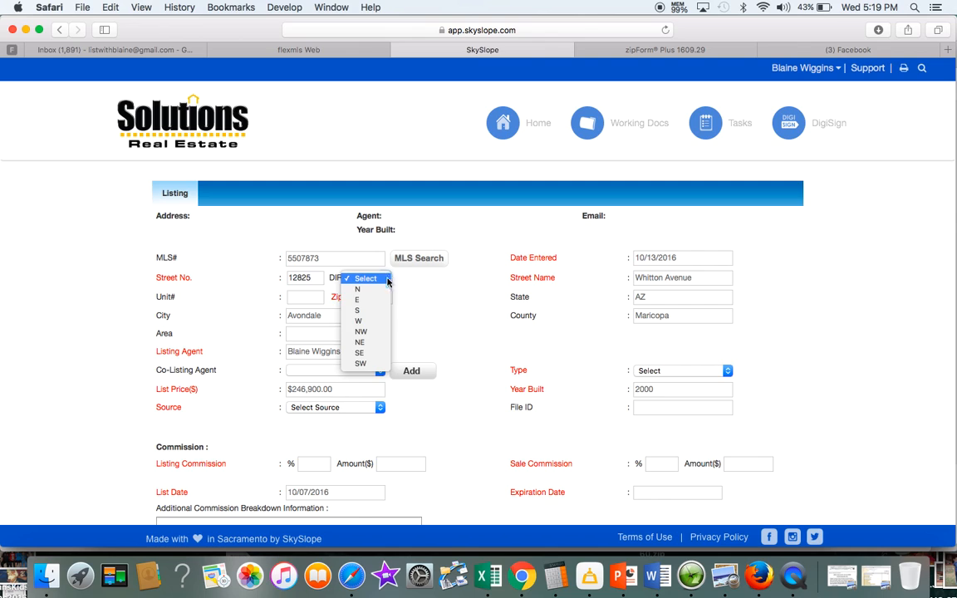
click(363, 321)
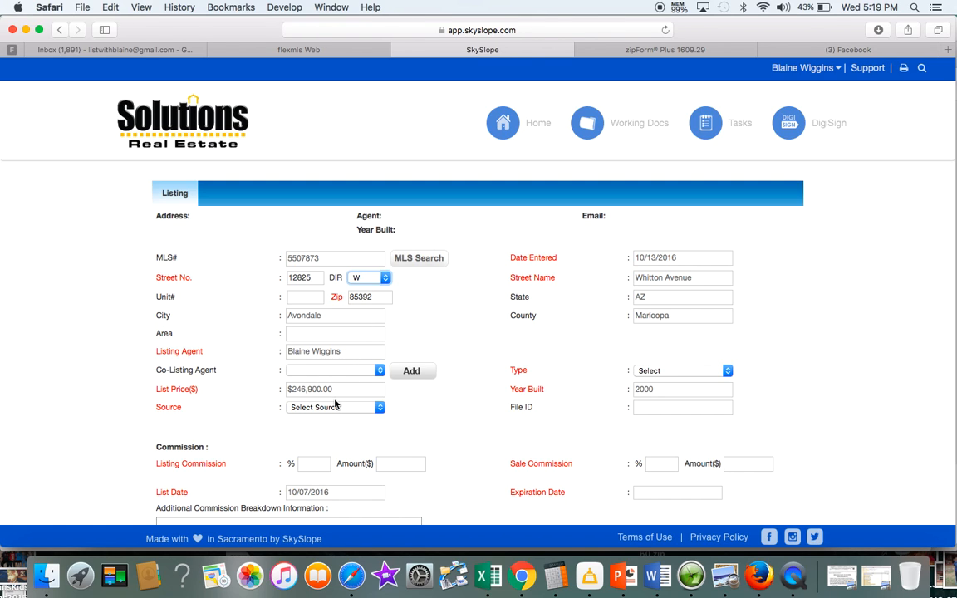
click(380, 407)
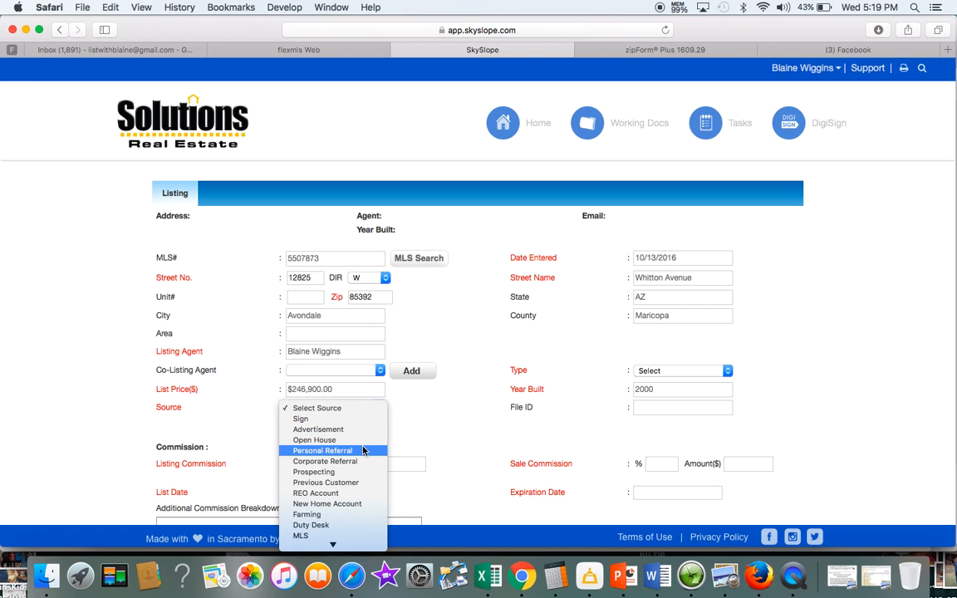
scroll(363, 450, down, 2)
click(331, 399)
Set the listing type to Resale Listing
scroll(486, 368, down, 1)
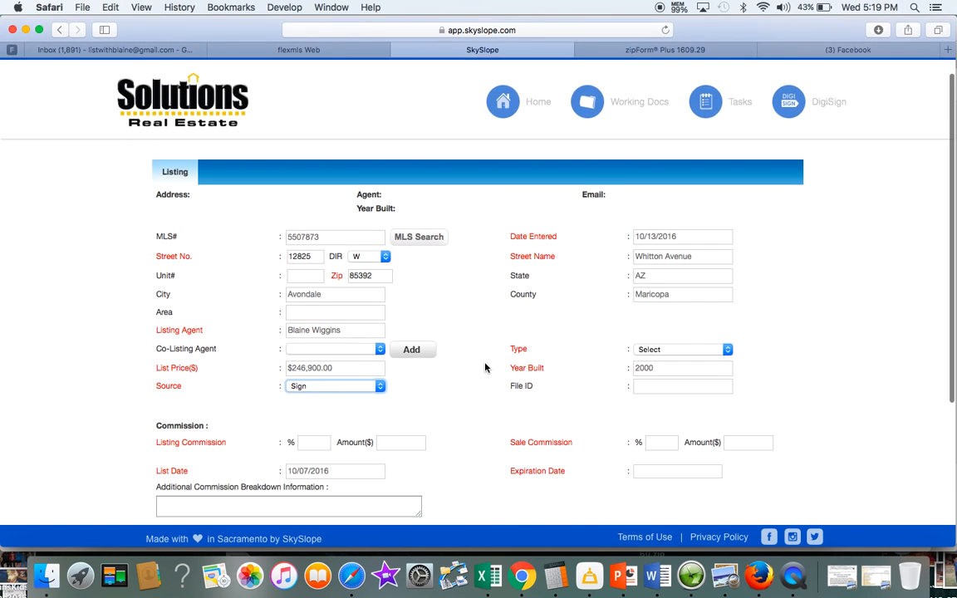
scroll(486, 367, down, 1)
scroll(486, 368, down, 1)
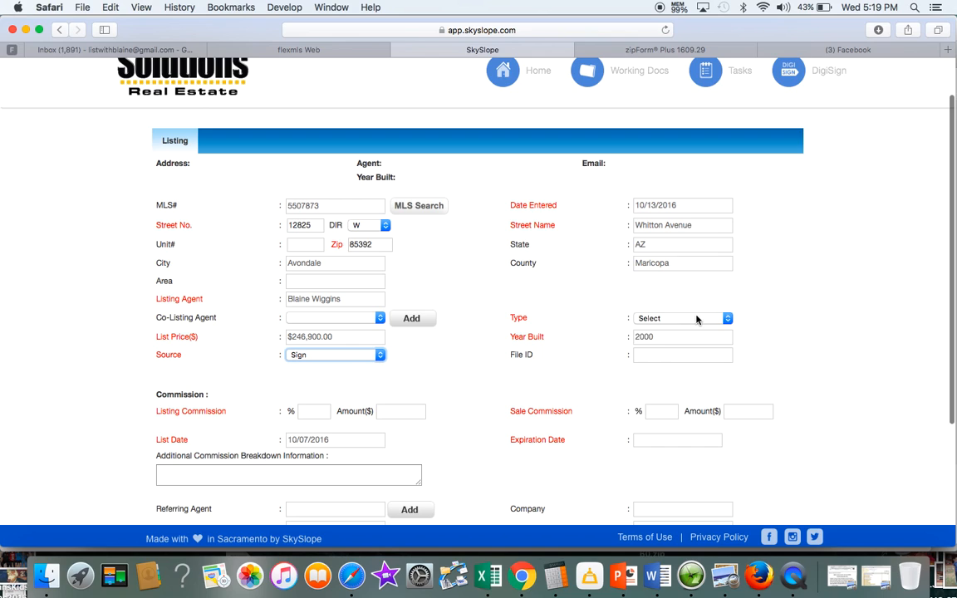
click(727, 320)
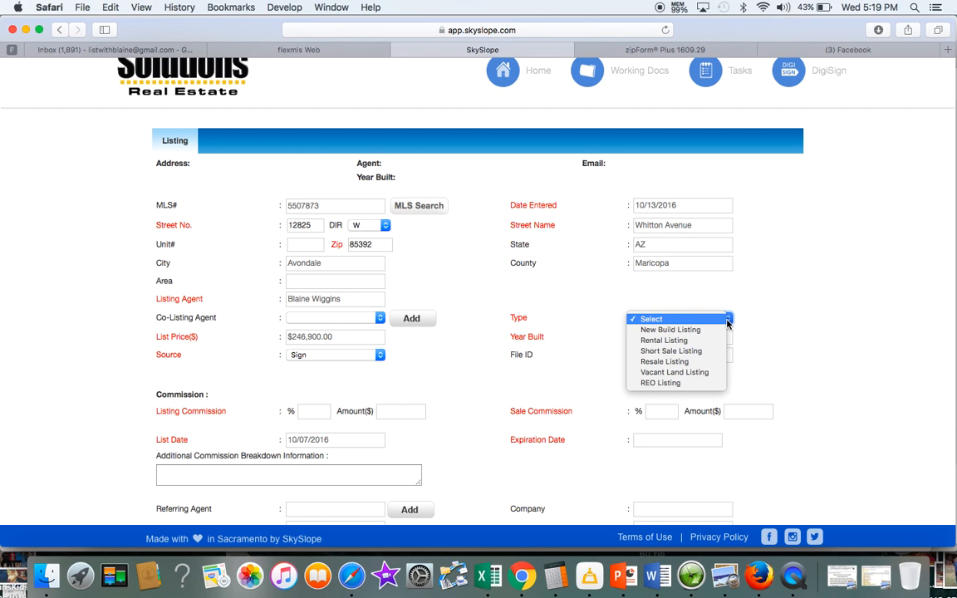
click(707, 363)
scroll(624, 358, down, 2)
click(310, 380)
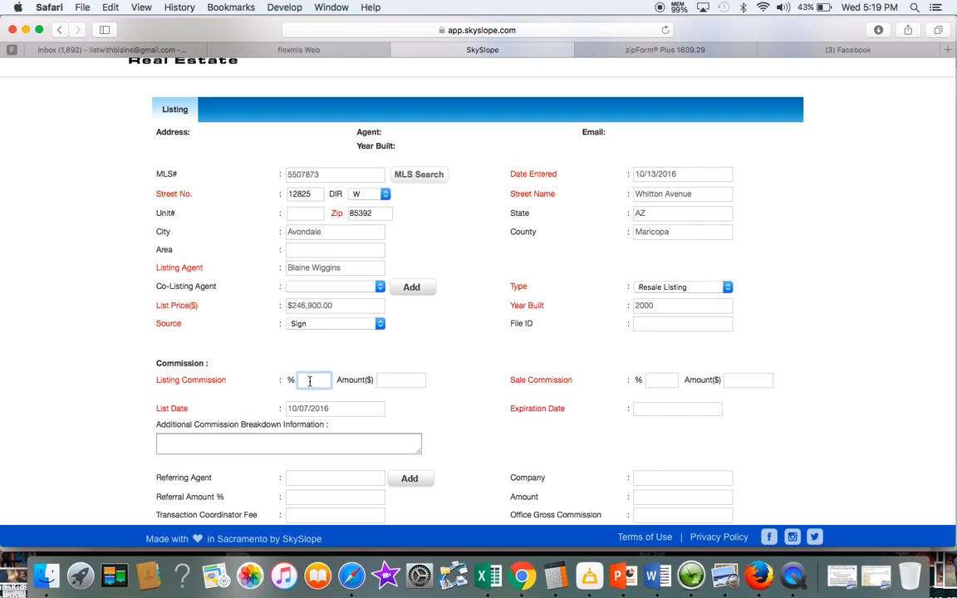
Check the contract's commission terms, then enter 3% for both listing and sale commission
key(super+Tab)
scroll(318, 278, down, 5)
scroll(318, 278, up, 20)
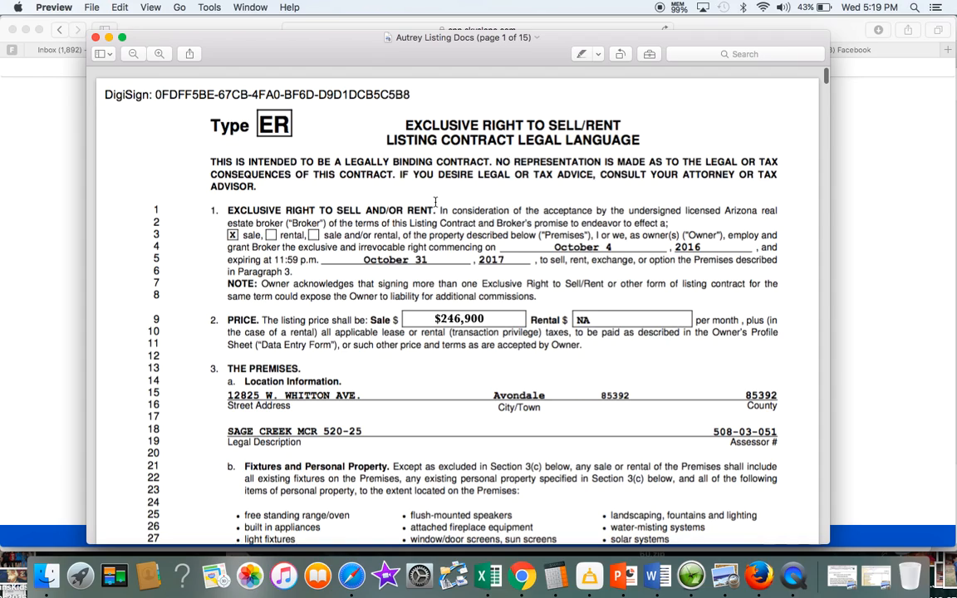
scroll(434, 202, down, 15)
scroll(435, 202, down, 5)
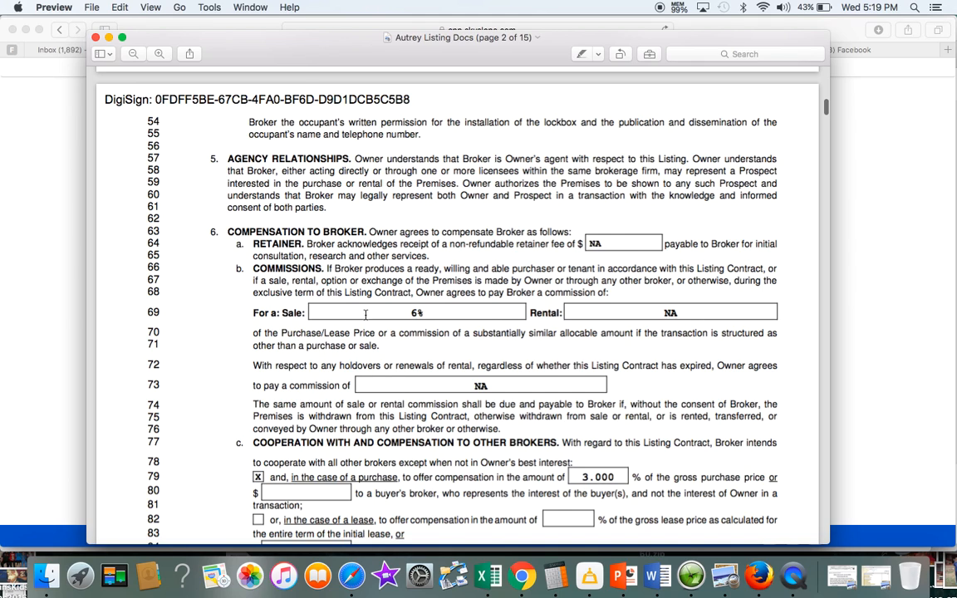
key(super+Tab)
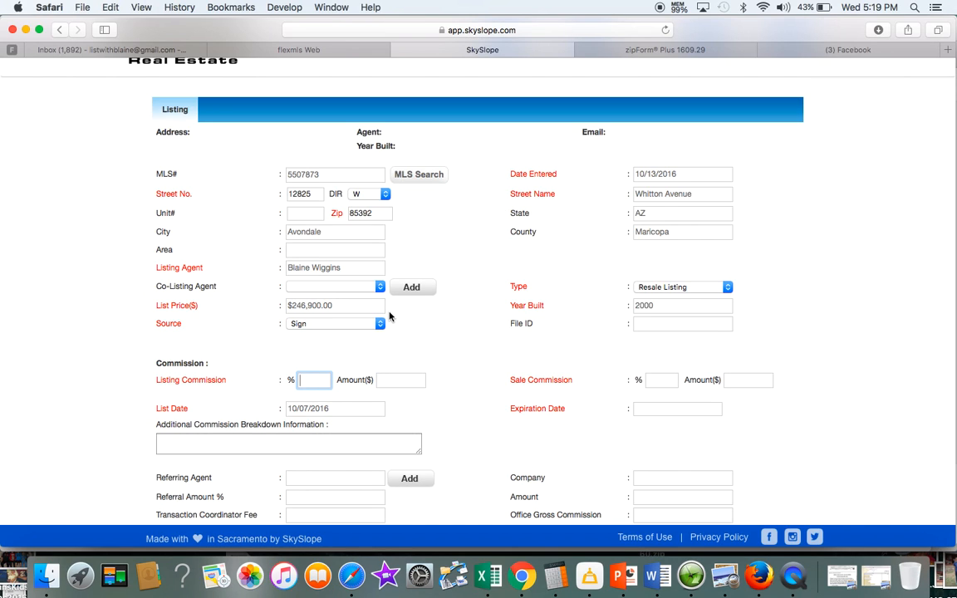
text(6)
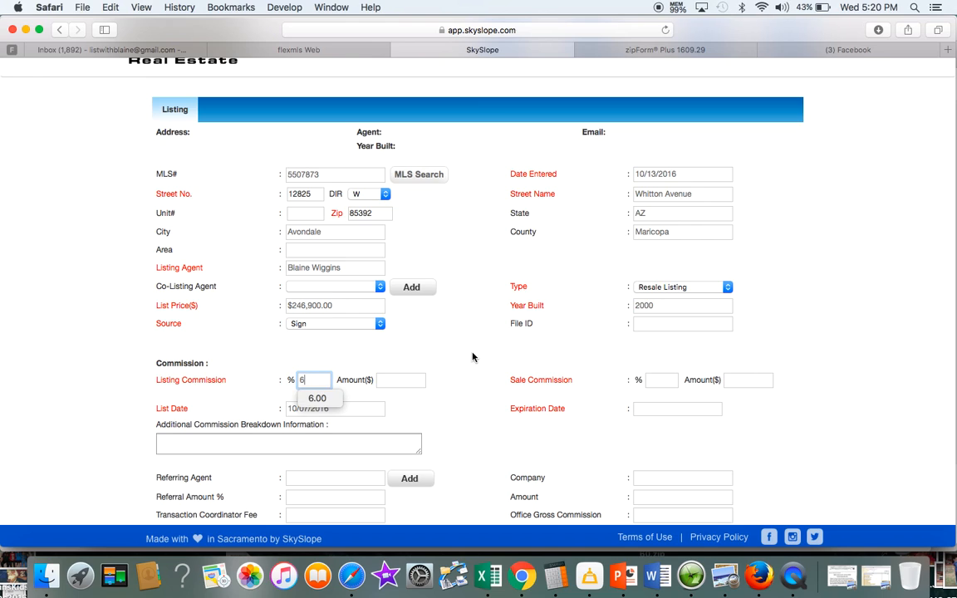
click(656, 380)
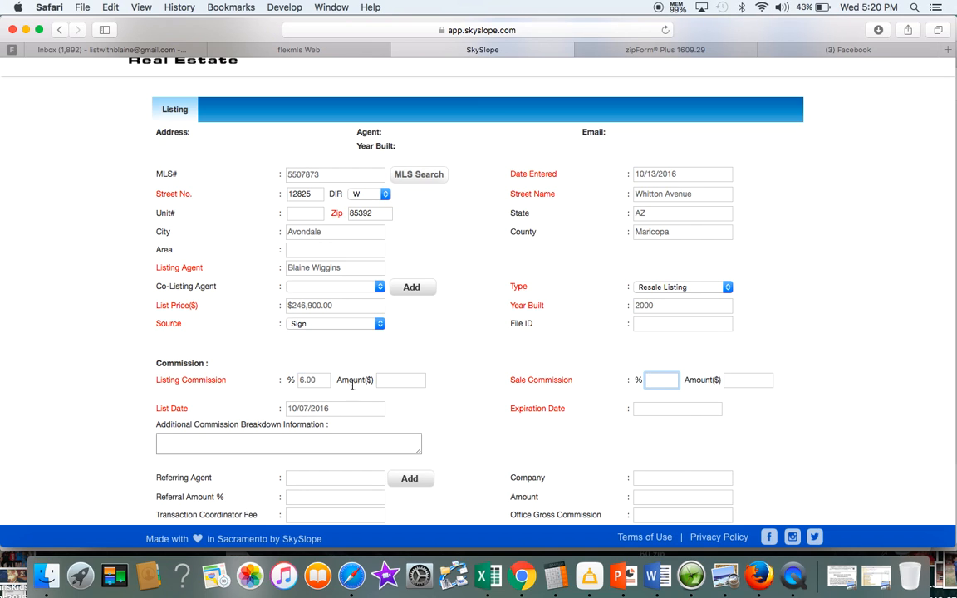
drag(316, 379, 296, 380)
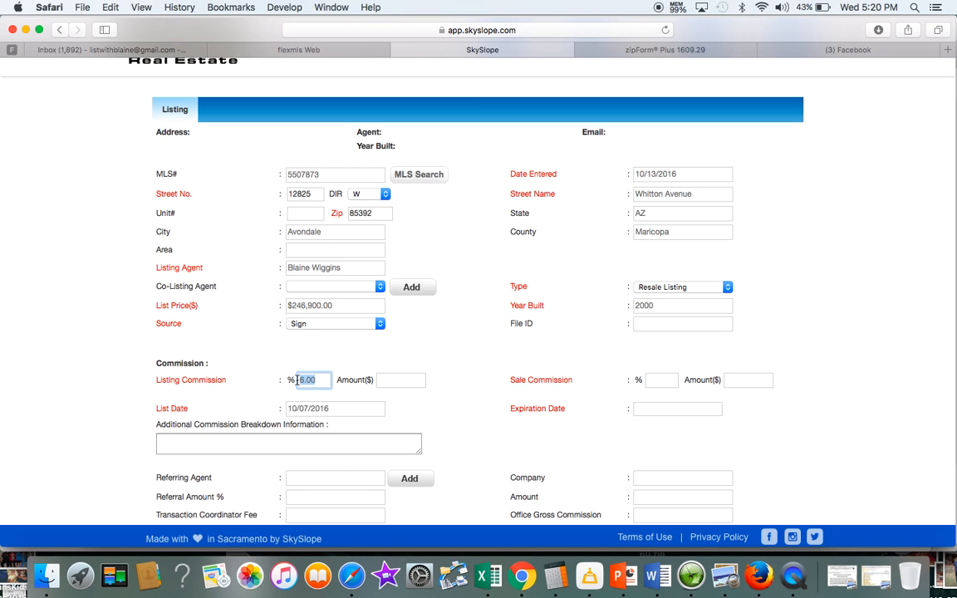
text(3)
click(652, 379)
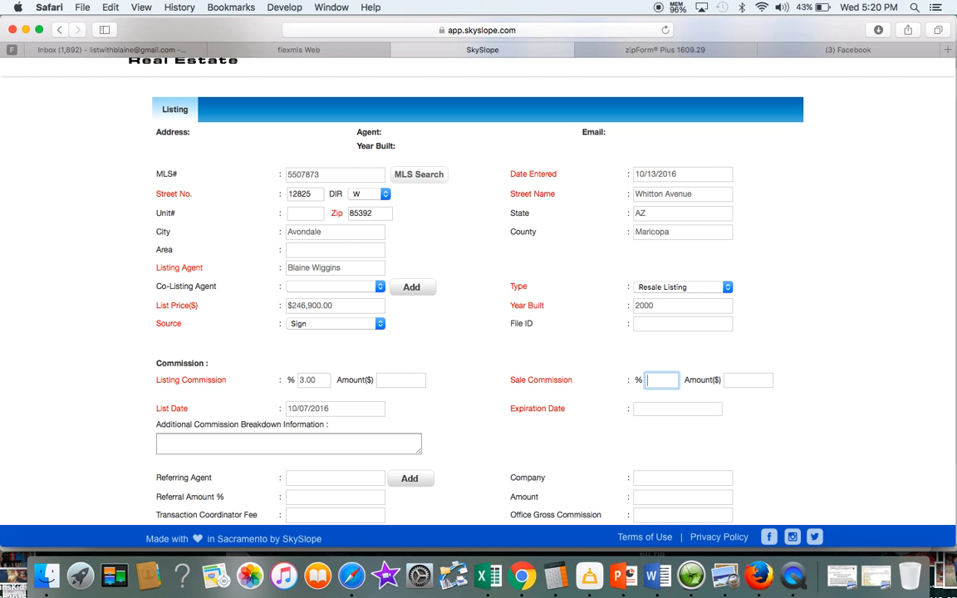
key(Tab)
key(Tab)
Re-check the listing documents PDF against the entered commission values
key(super+Tab)
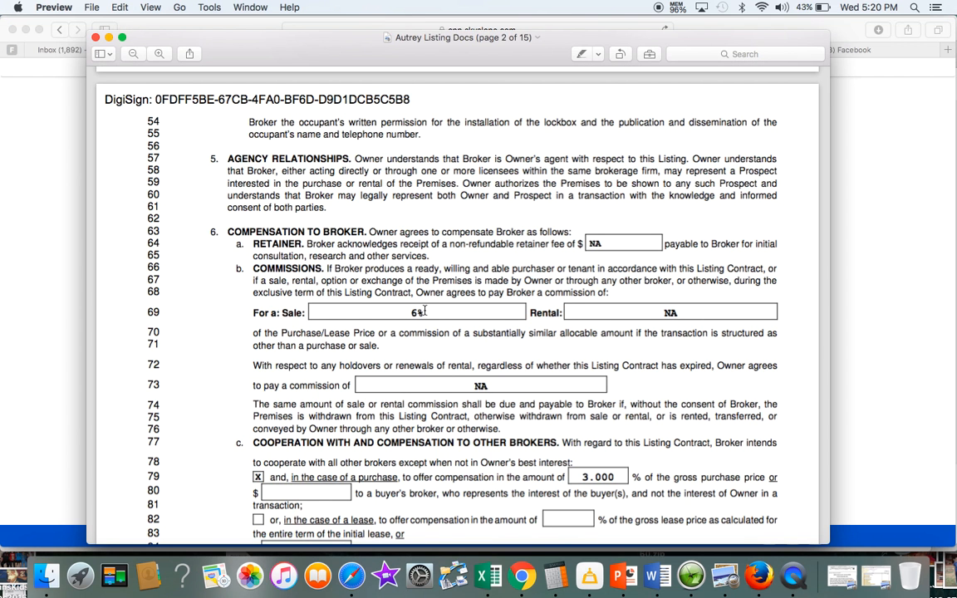
scroll(436, 326, down, 2)
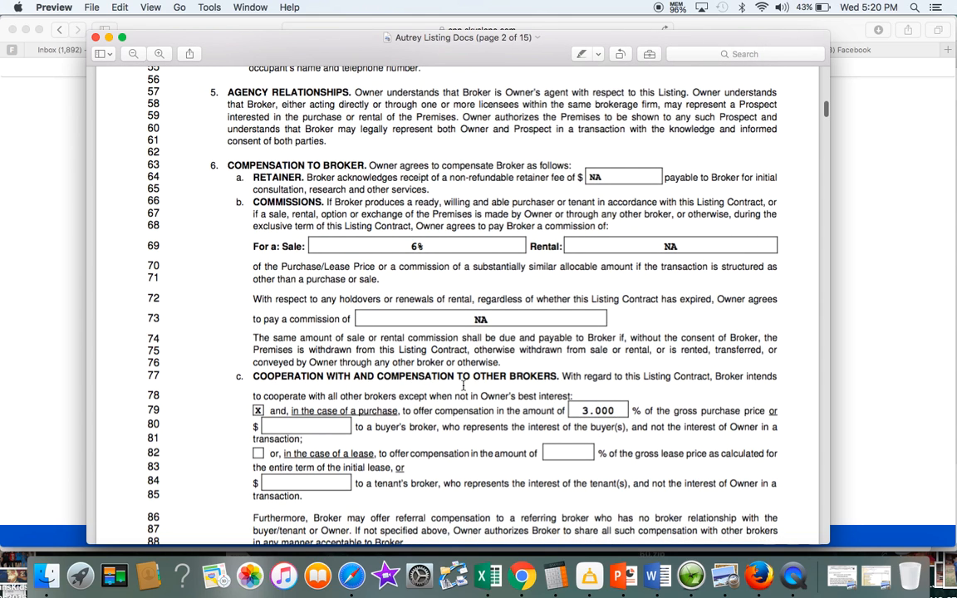
key(super+Tab)
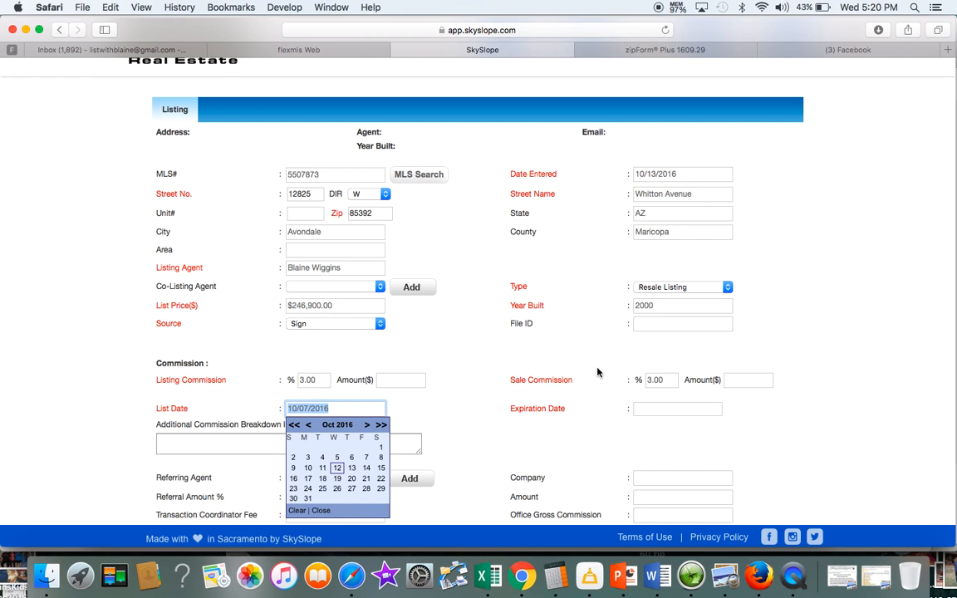
key(super+Tab)
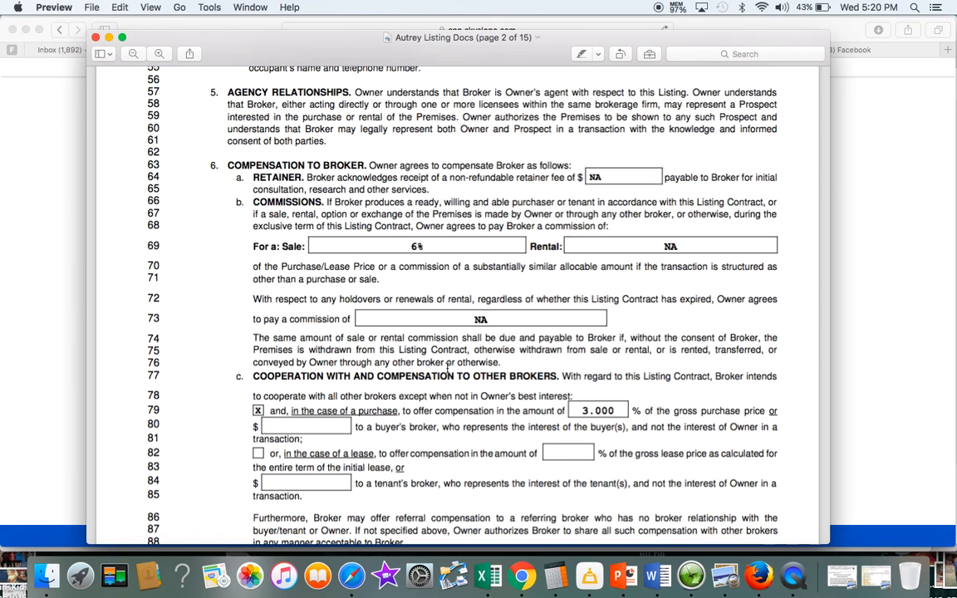
scroll(448, 368, up, 10)
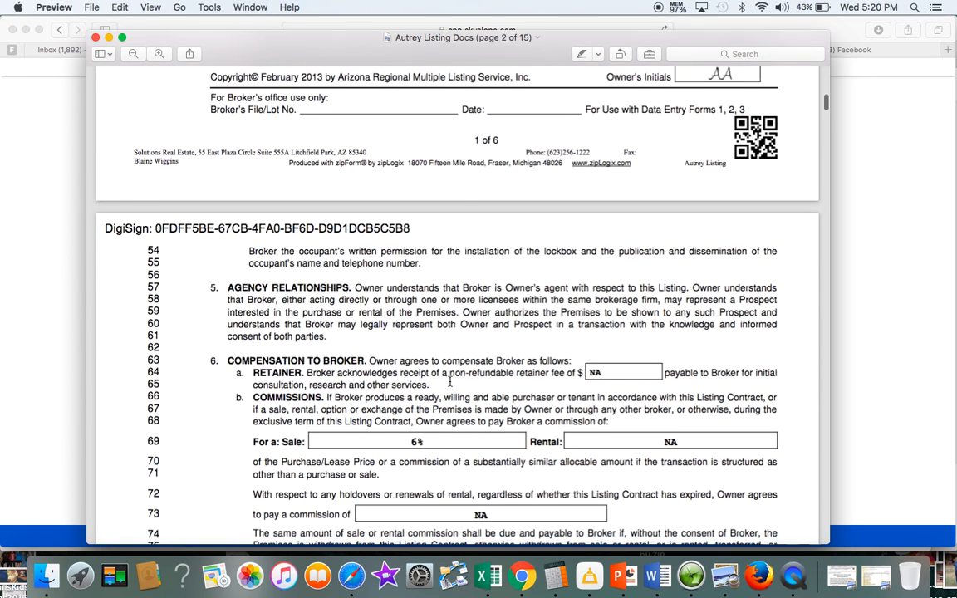
key(super+Tab)
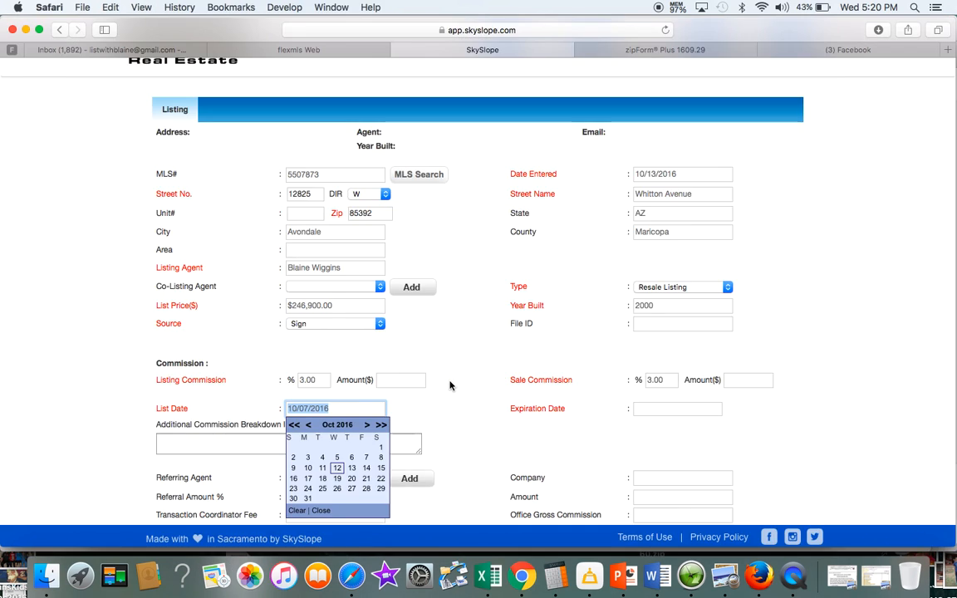
scroll(450, 384, up, 3)
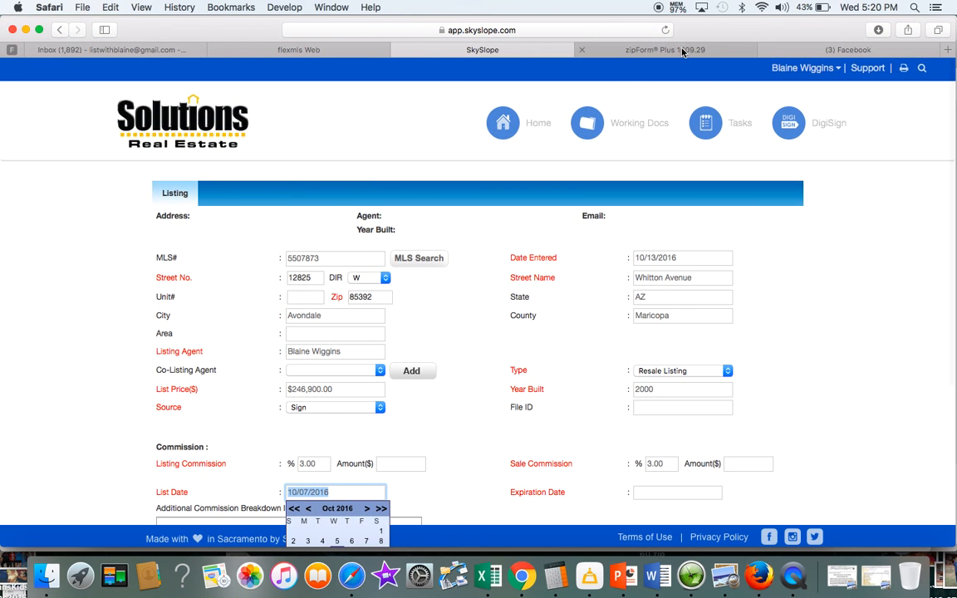
In flexmls Web, go through My Listings > Change to the MLS # 5507873 detail record
click(322, 50)
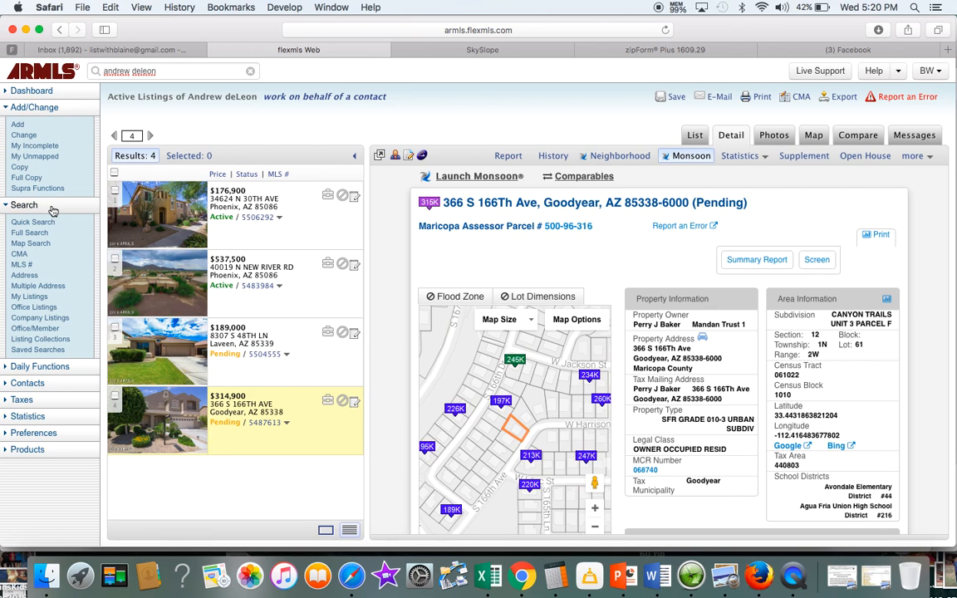
click(29, 297)
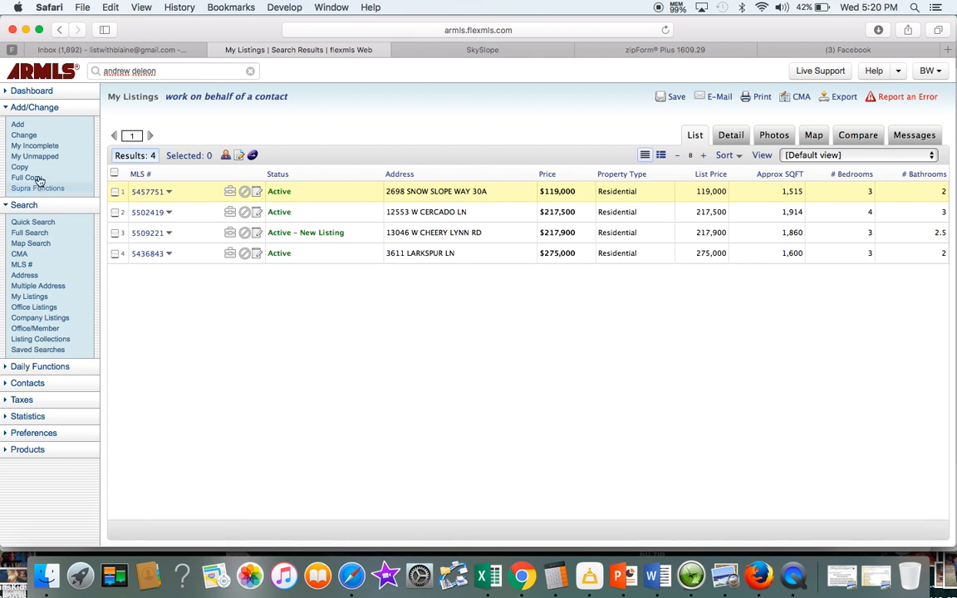
click(27, 135)
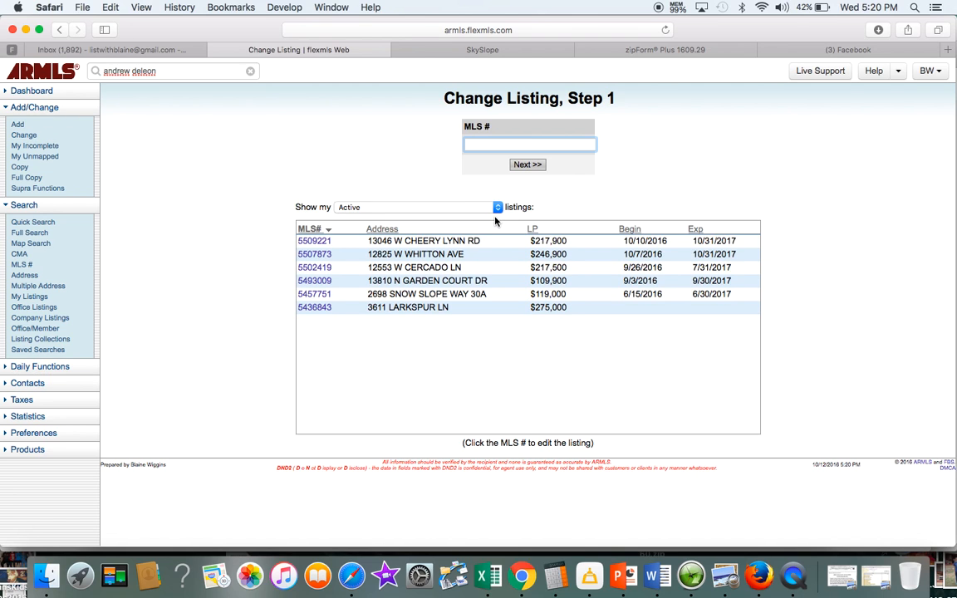
click(316, 256)
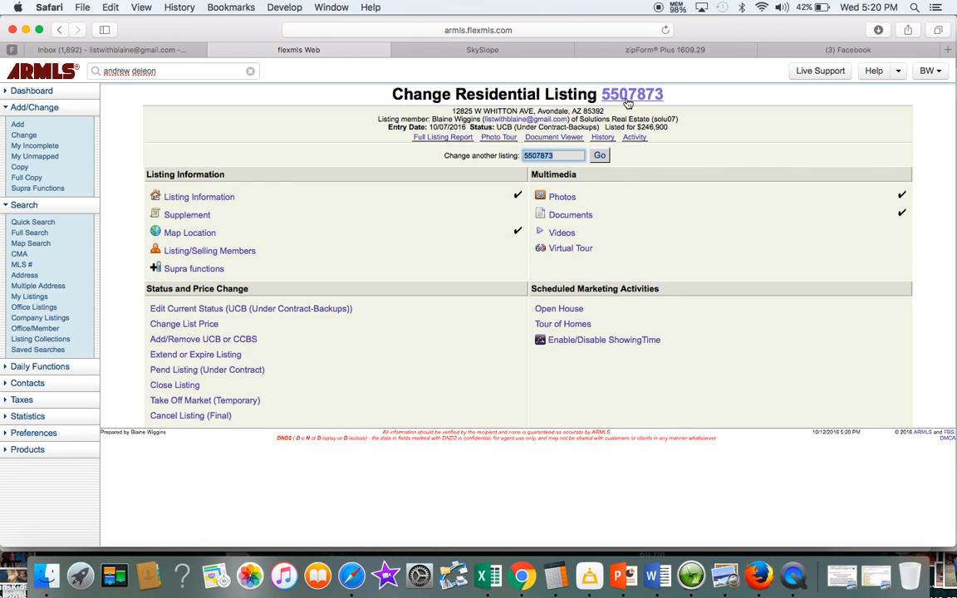
click(628, 97)
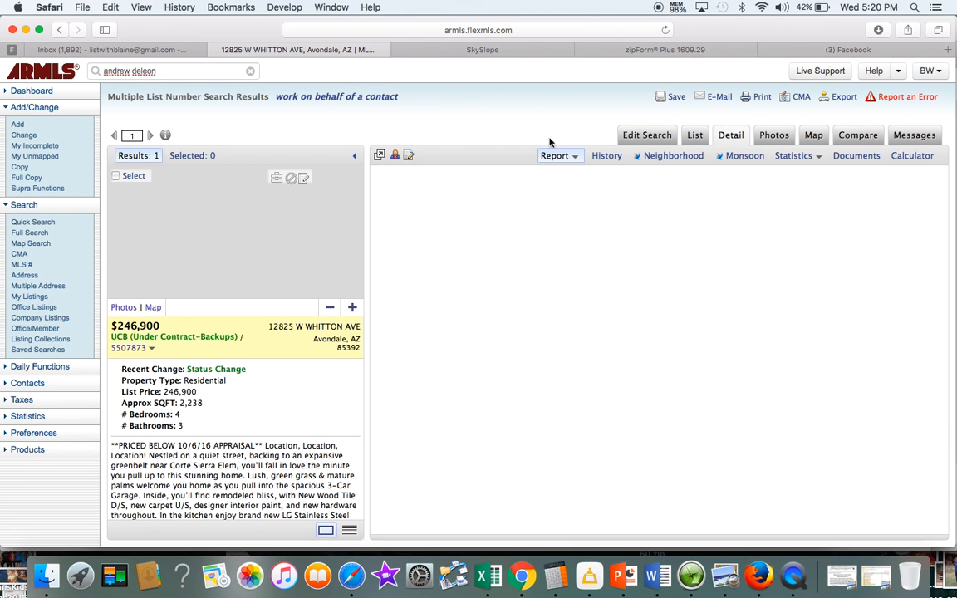
scroll(479, 348, down, 5)
scroll(479, 348, down, 1)
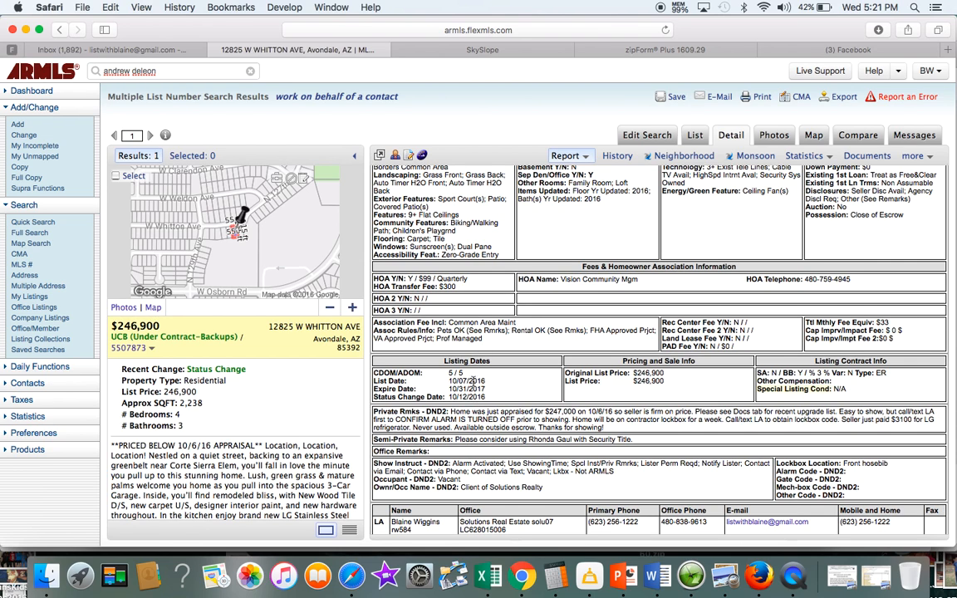
key(super+Tab)
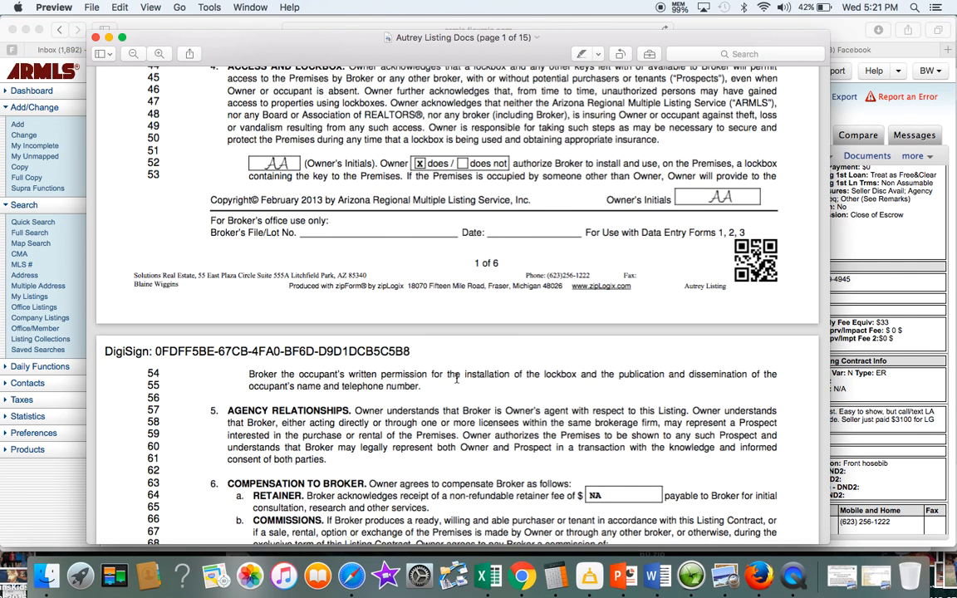
Read the October 4, 2016 to October 31, 2017 contract term, then return to the browser
scroll(455, 284, up, 10)
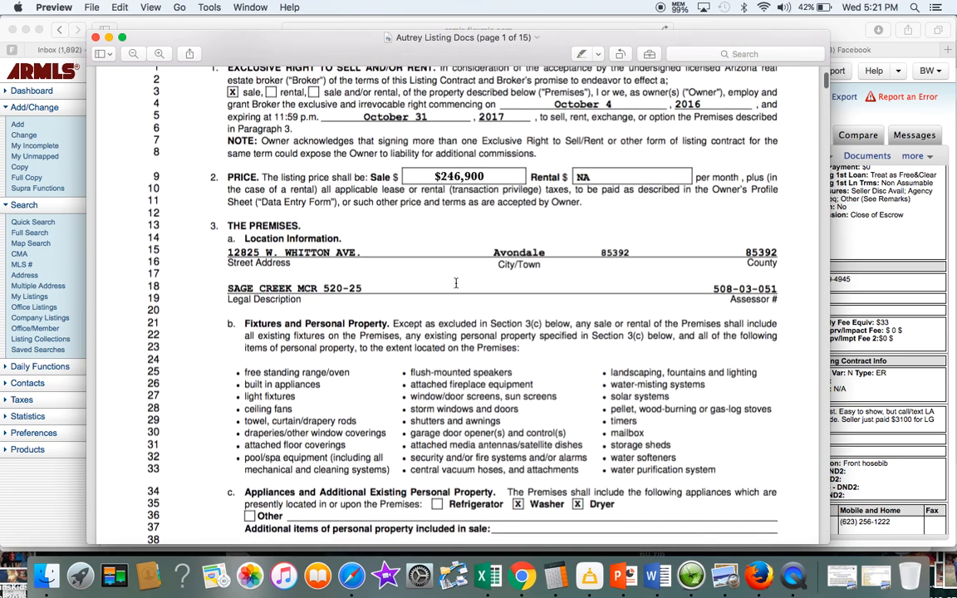
scroll(455, 283, up, 2)
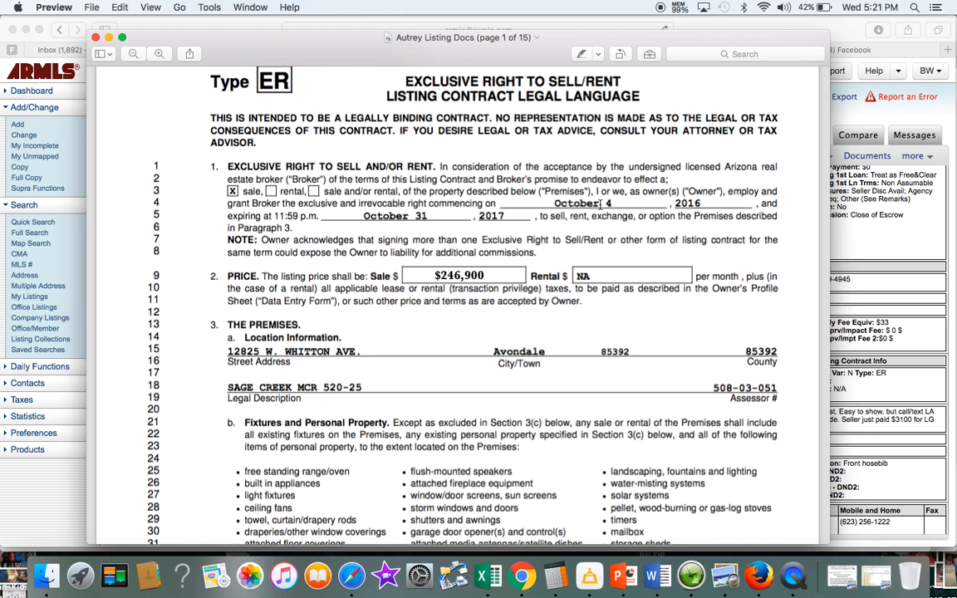
key(super+Tab)
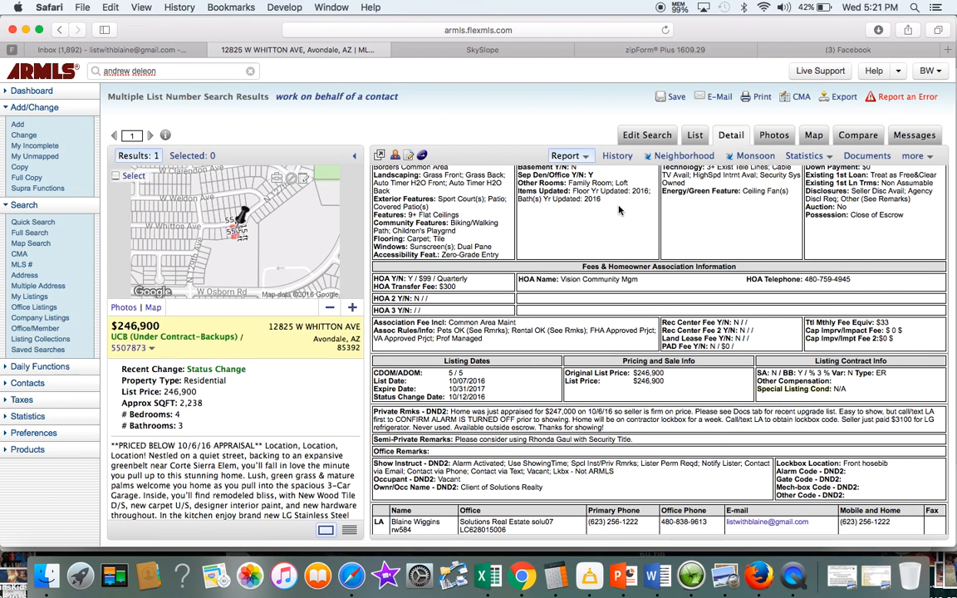
key(super+Tab)
key(super+Tab)
Pick Oct 4, 2016 as the List Date and Oct 31, 2017 as the Expiration Date
click(470, 50)
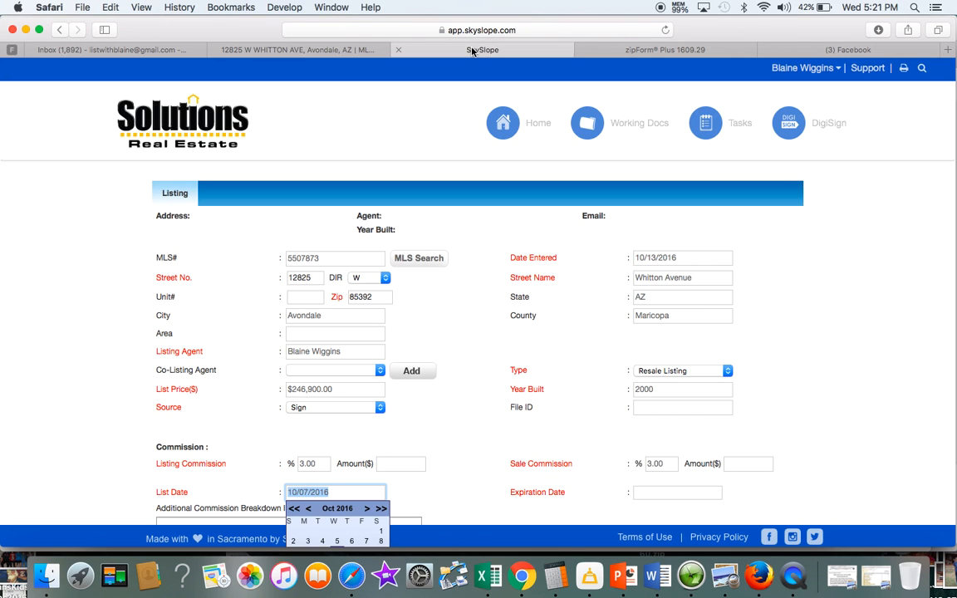
scroll(474, 365, down, 5)
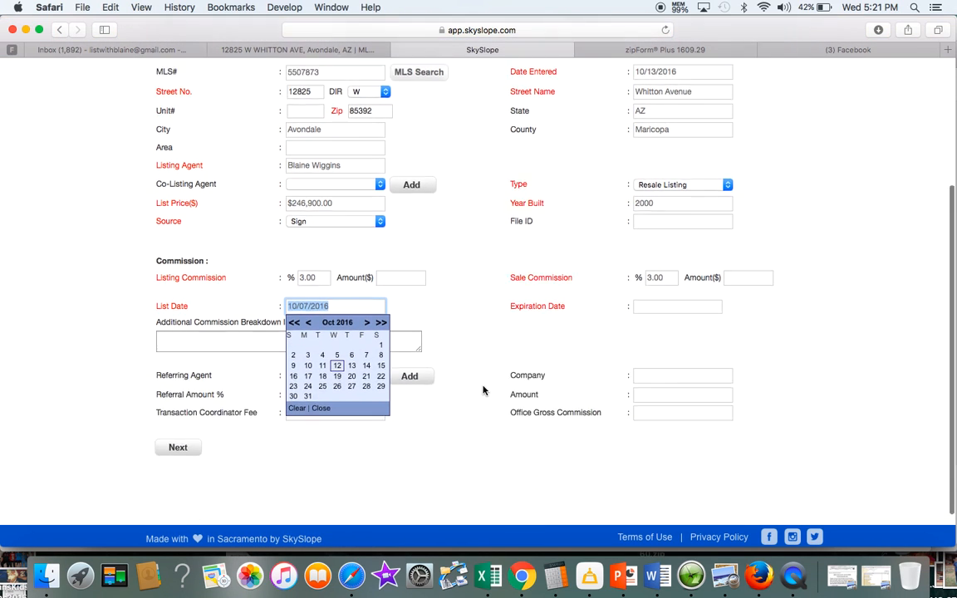
click(323, 310)
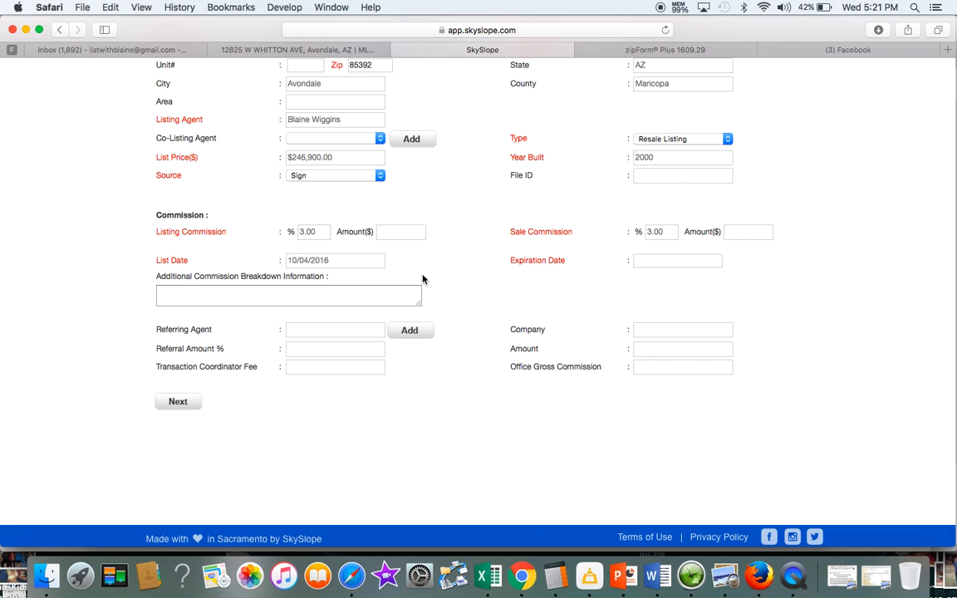
click(648, 261)
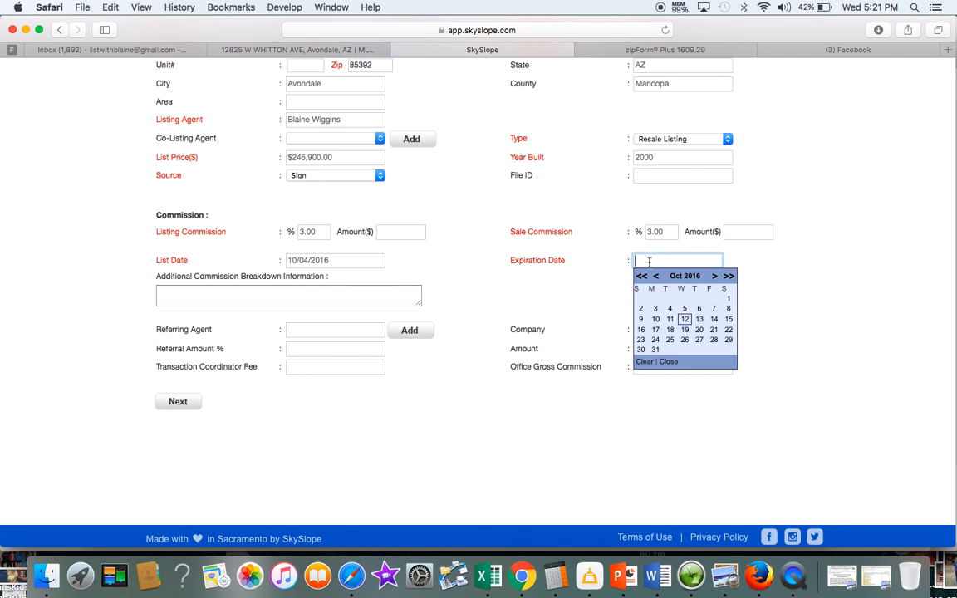
key(super+Tab)
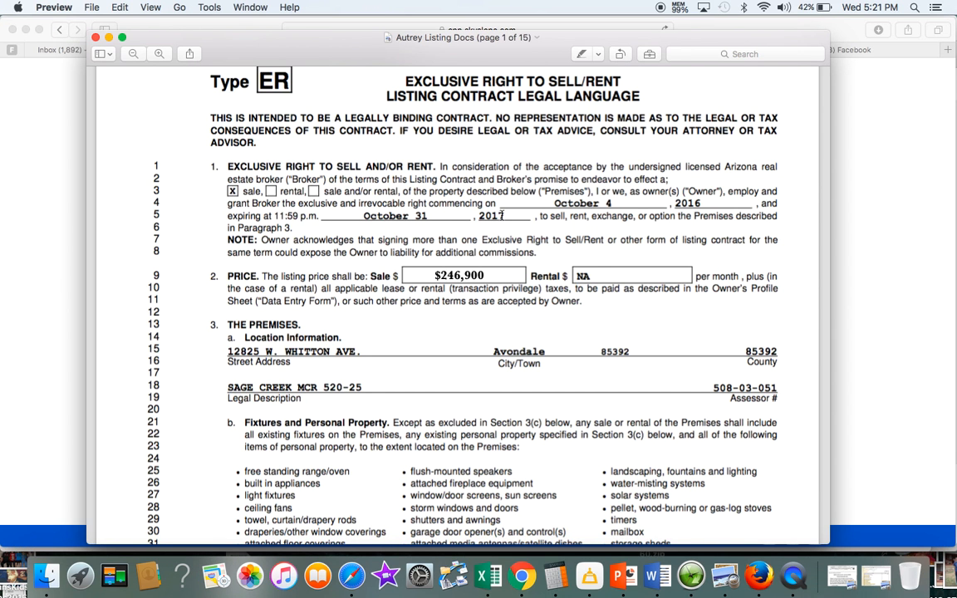
key(super+Tab)
click(729, 276)
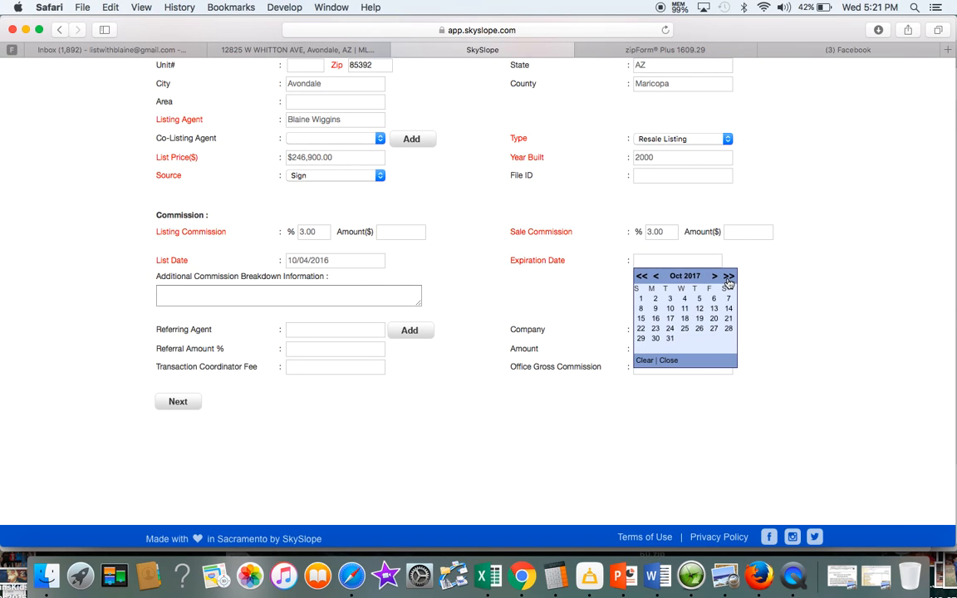
click(670, 338)
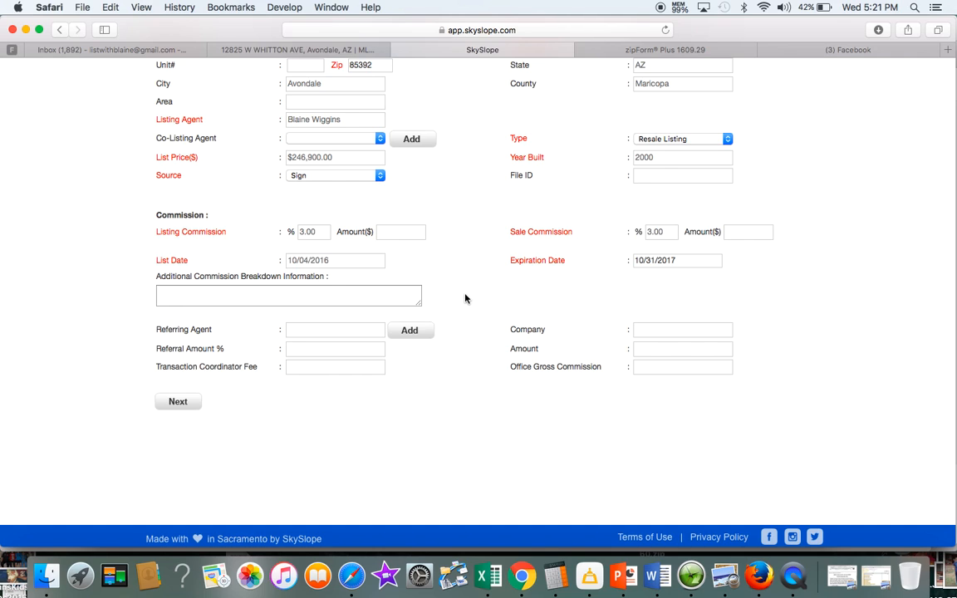
scroll(465, 297, down, 2)
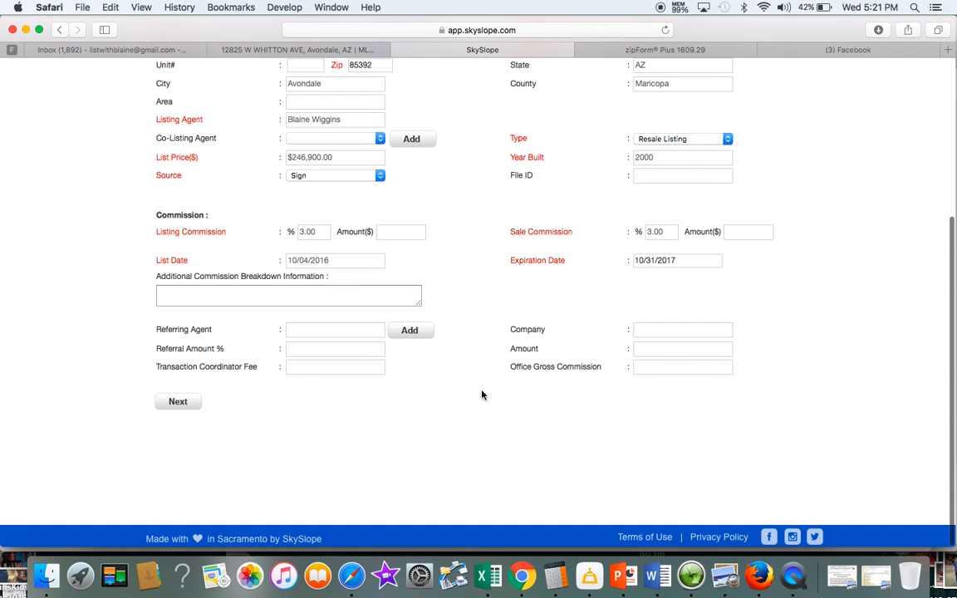
Continue to the Contacts step and look up the owner's name in the listing contract
click(177, 404)
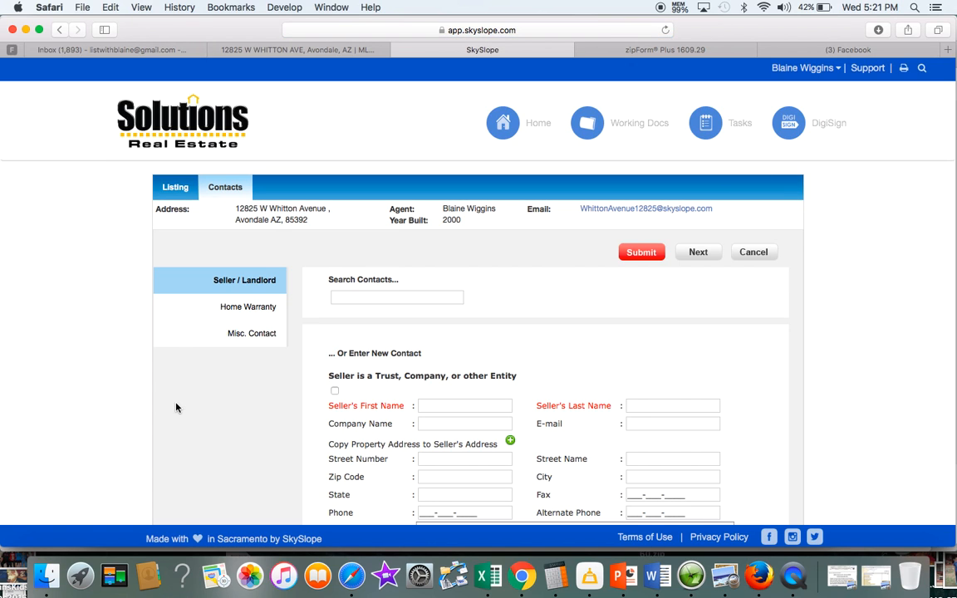
scroll(494, 361, down, 3)
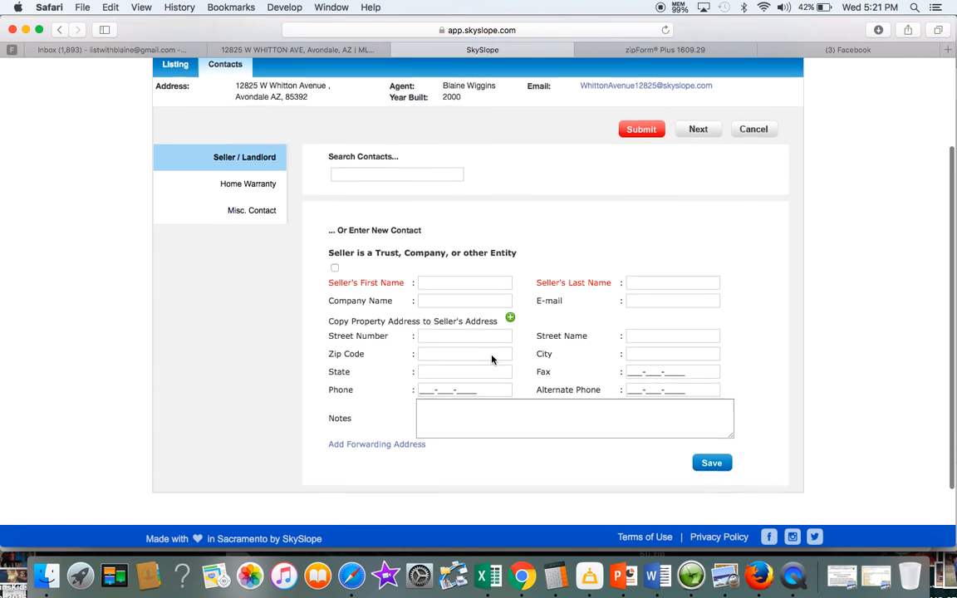
click(457, 278)
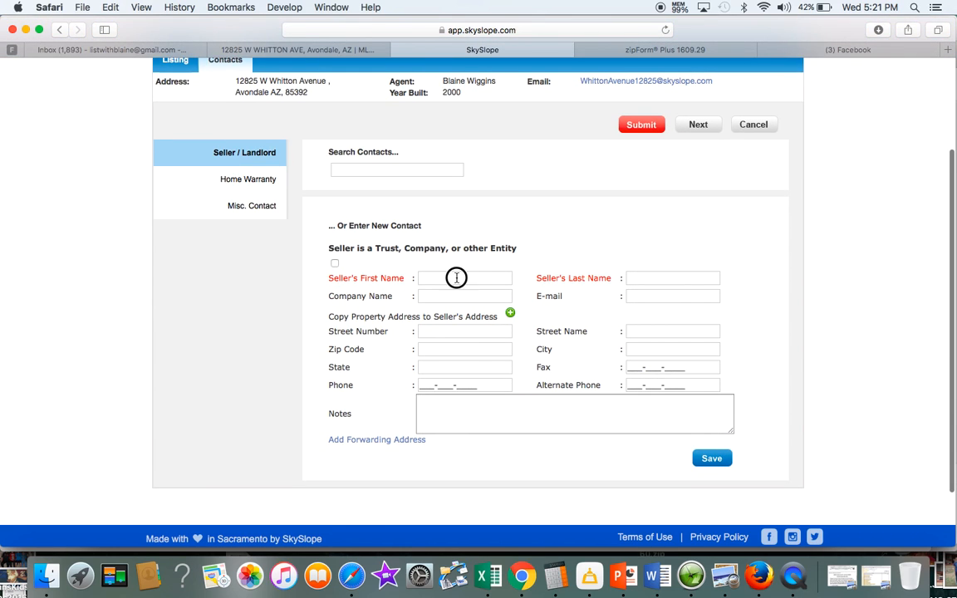
key(super+Tab)
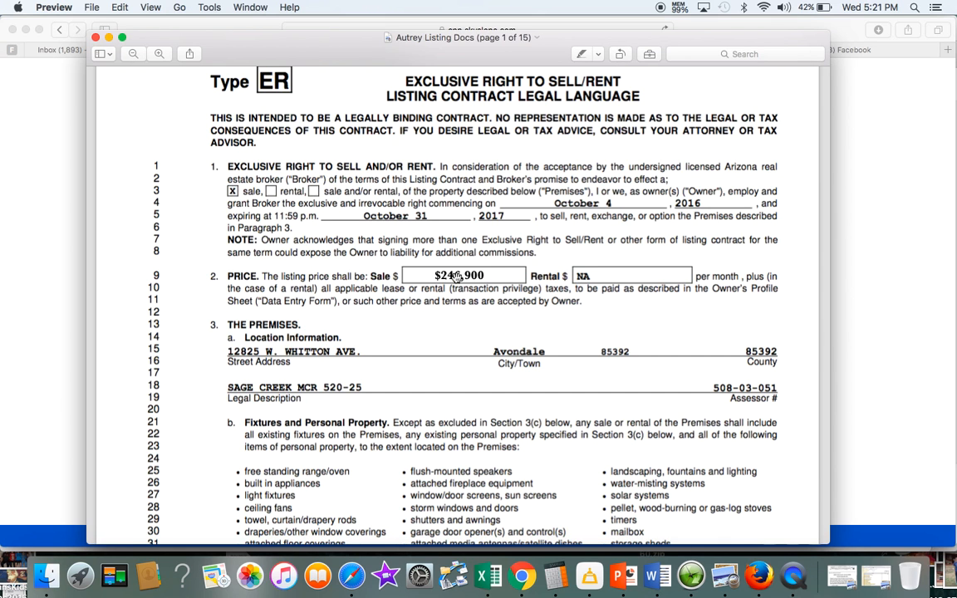
scroll(456, 276, down, 2)
scroll(456, 279, up, 2)
scroll(456, 281, down, 10)
scroll(455, 282, down, 15)
scroll(456, 281, down, 20)
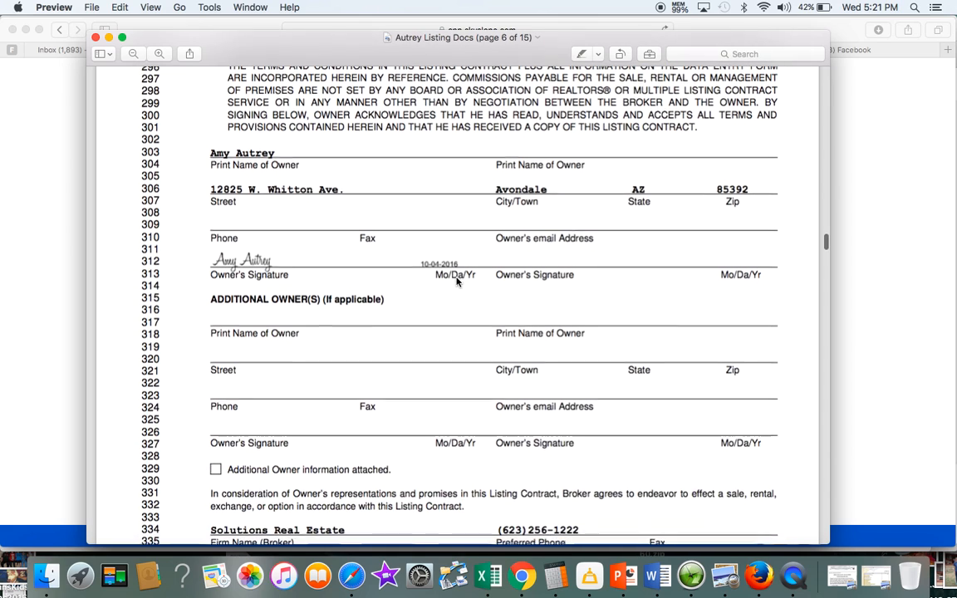
key(super+Tab)
Enter the seller's first and last name and save the seller contact
key(Tab)
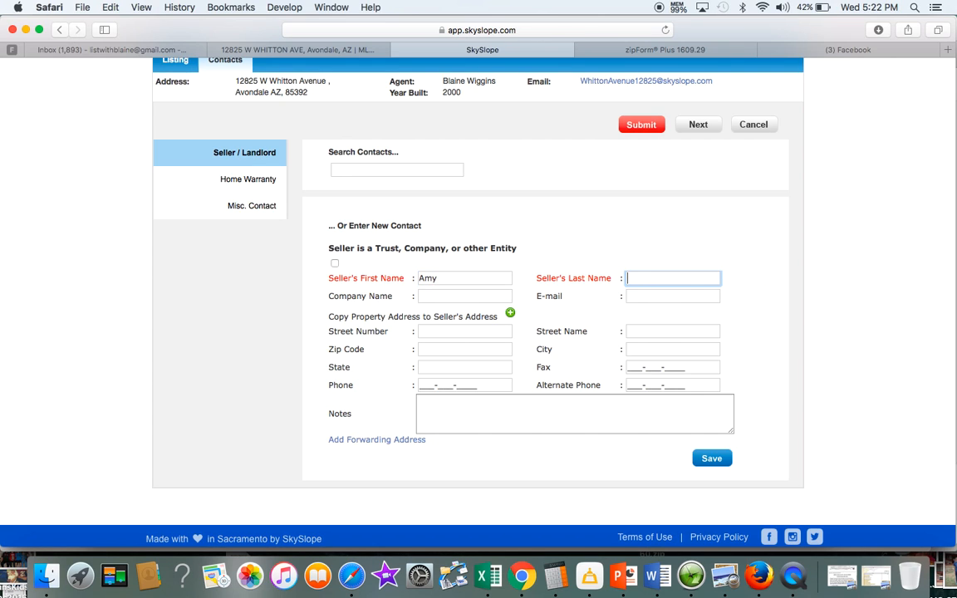
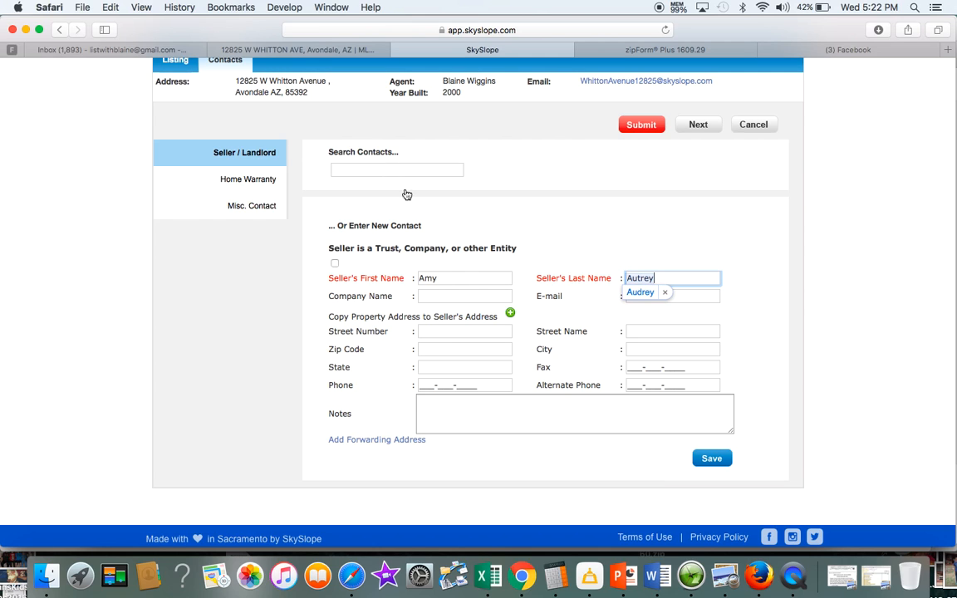
click(712, 459)
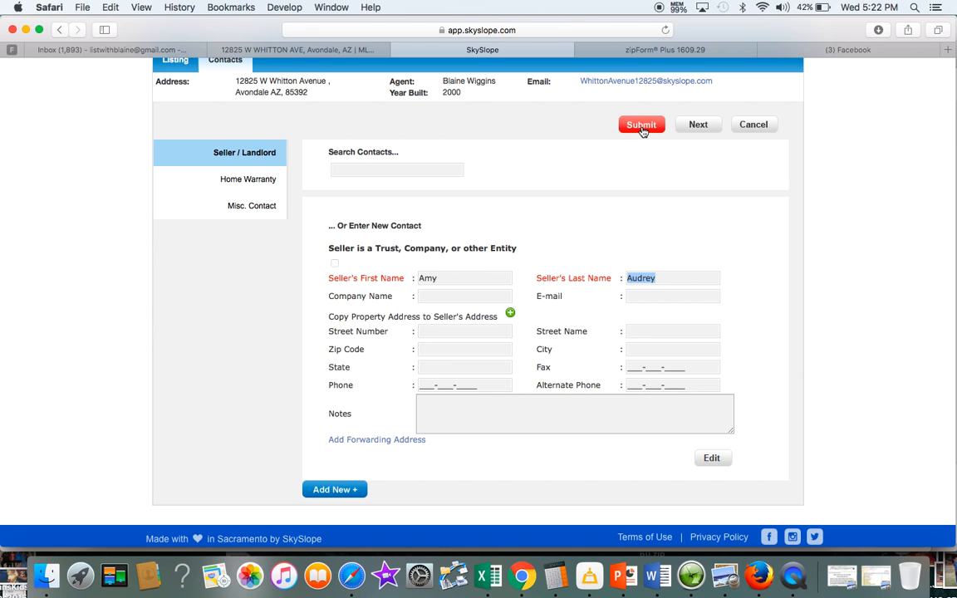
click(641, 126)
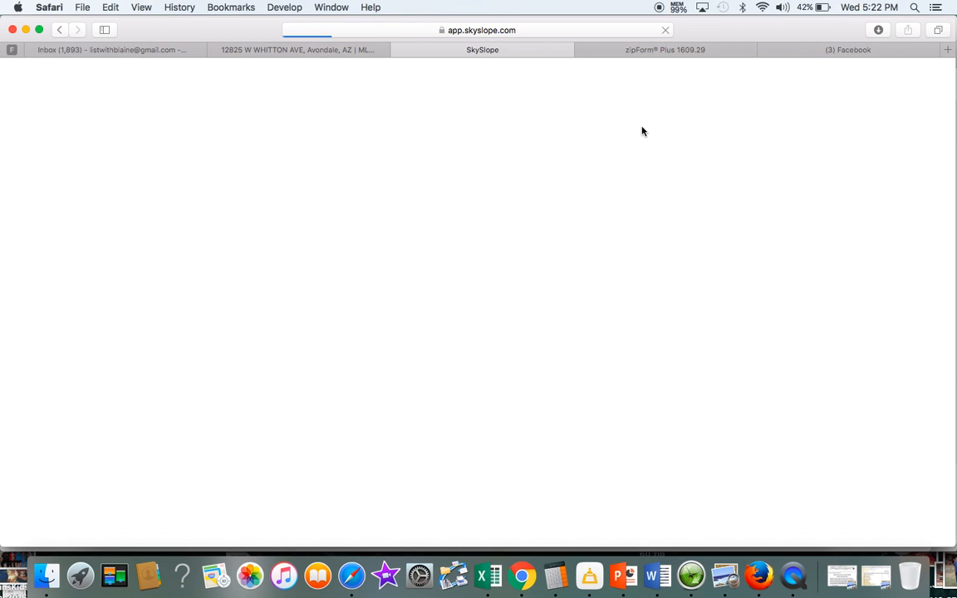
scroll(363, 216, down, 1)
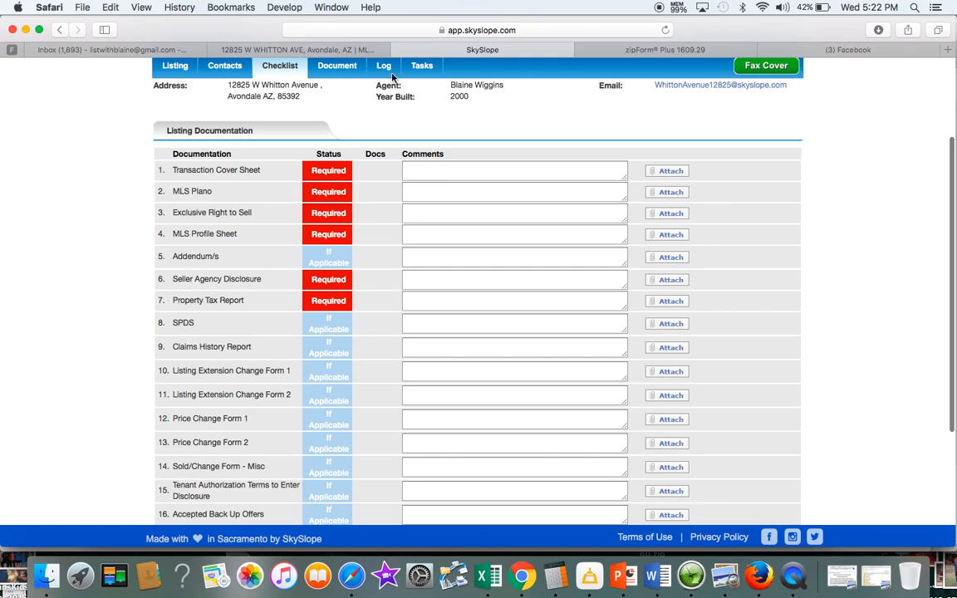
click(335, 50)
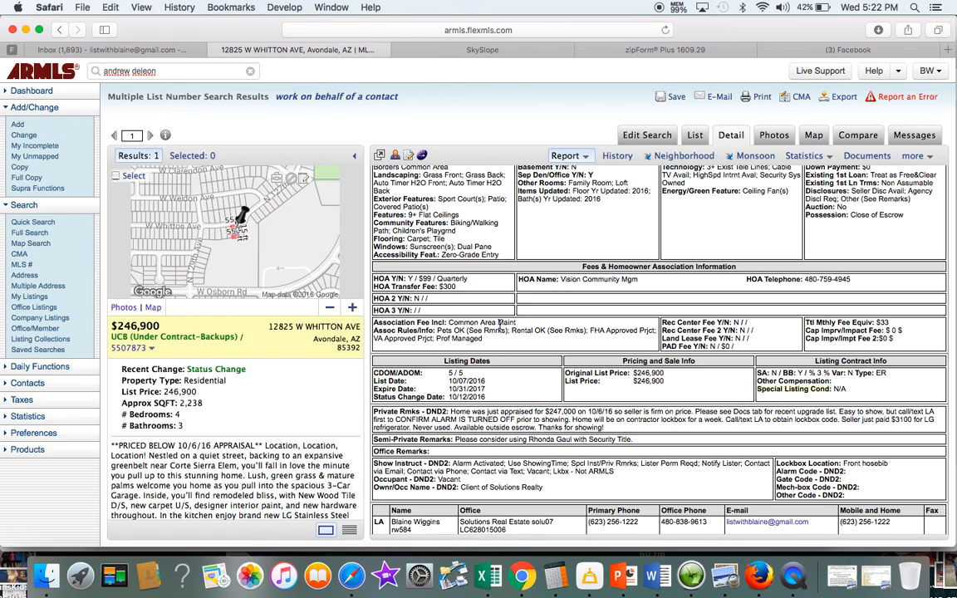
scroll(499, 324, up, 5)
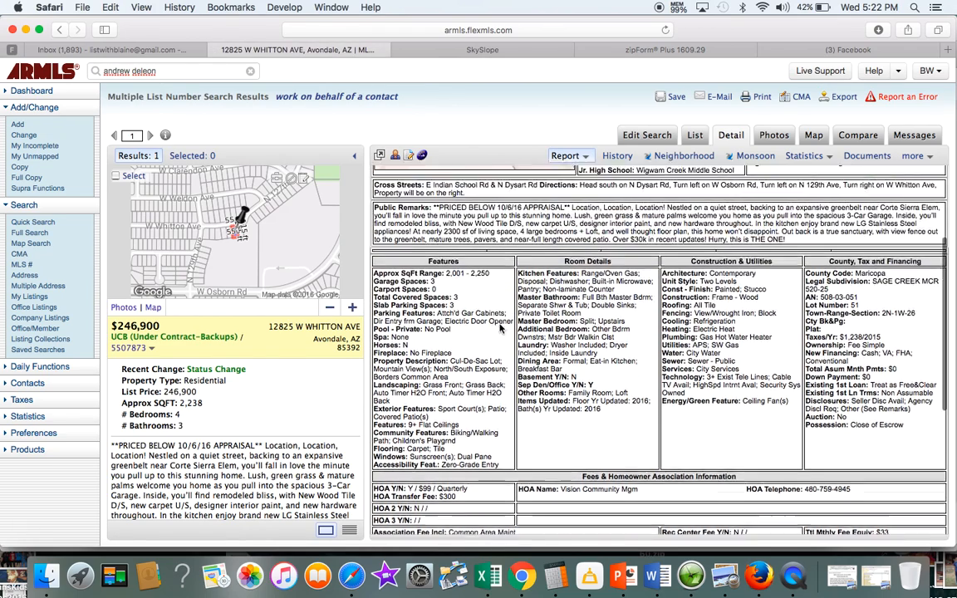
scroll(499, 328, up, 3)
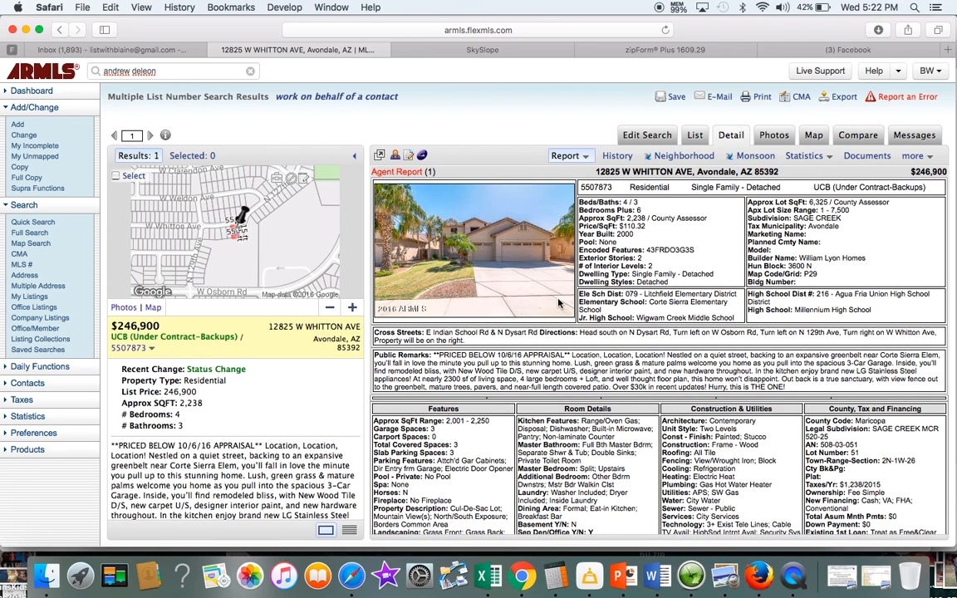
click(762, 99)
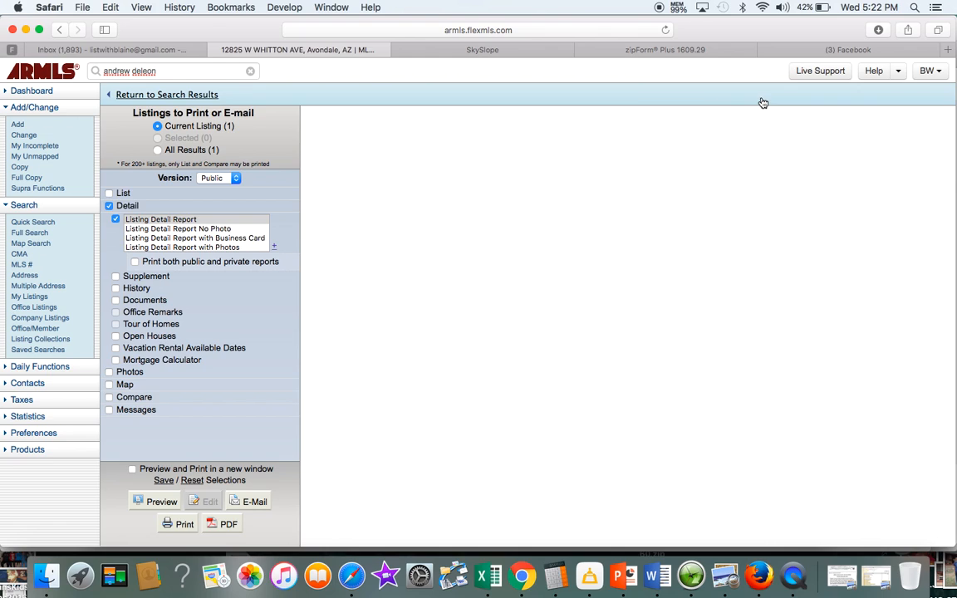
click(235, 178)
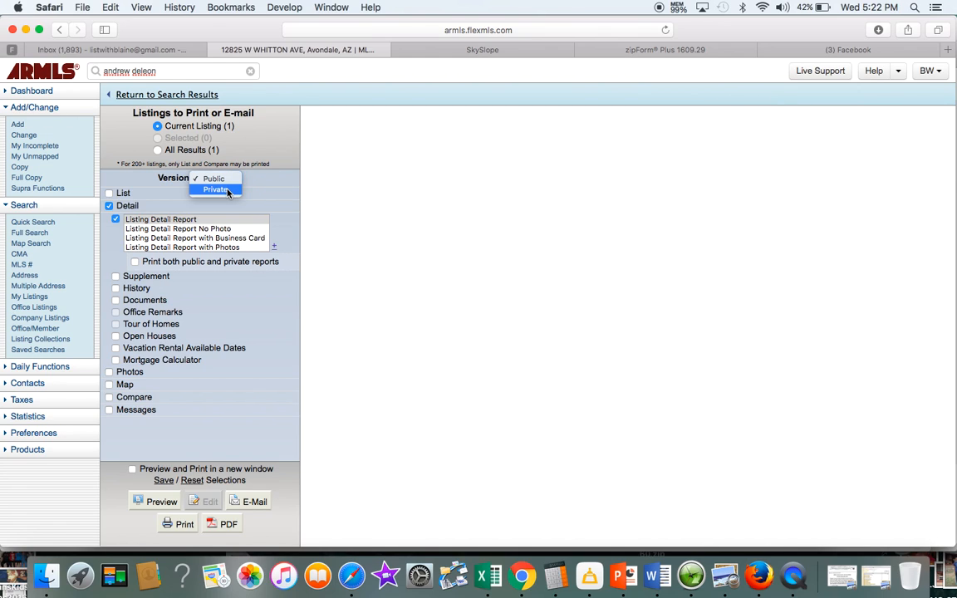
click(221, 190)
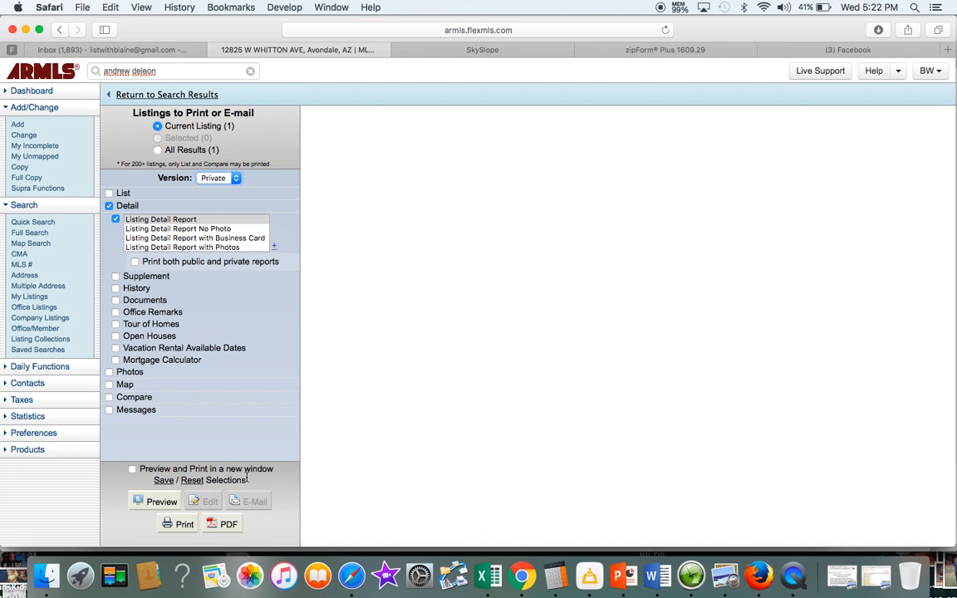
click(225, 530)
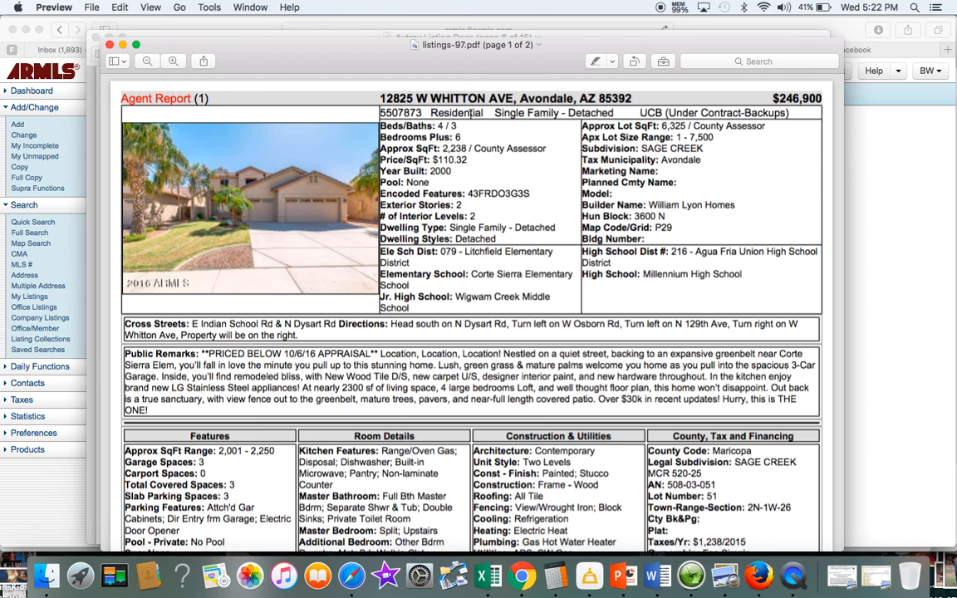
Rename the Agent Report PDF in Downloads to 'Whitton MLS Plano', then return to Safari
click(426, 44)
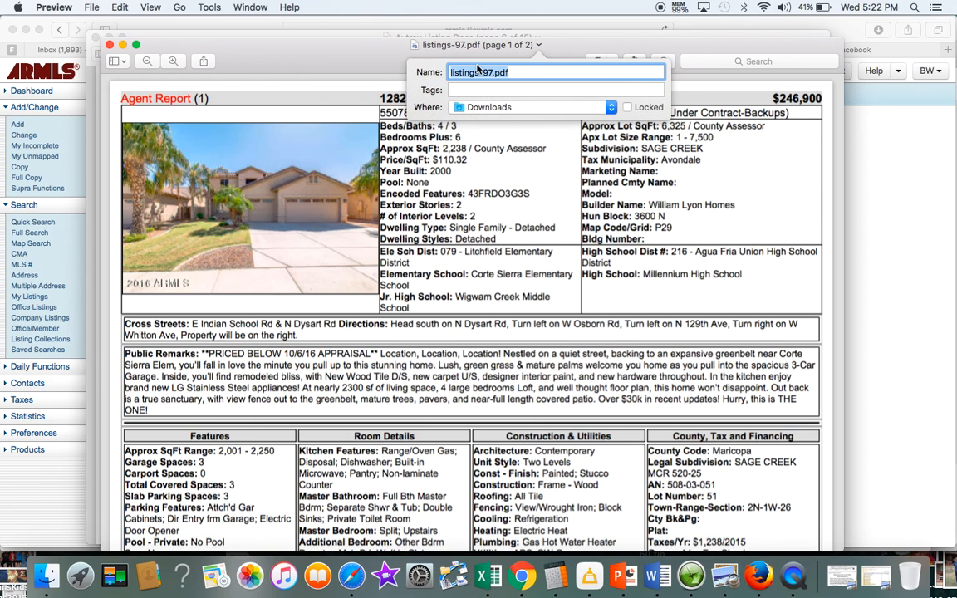
text(Whitton MLS Plano)
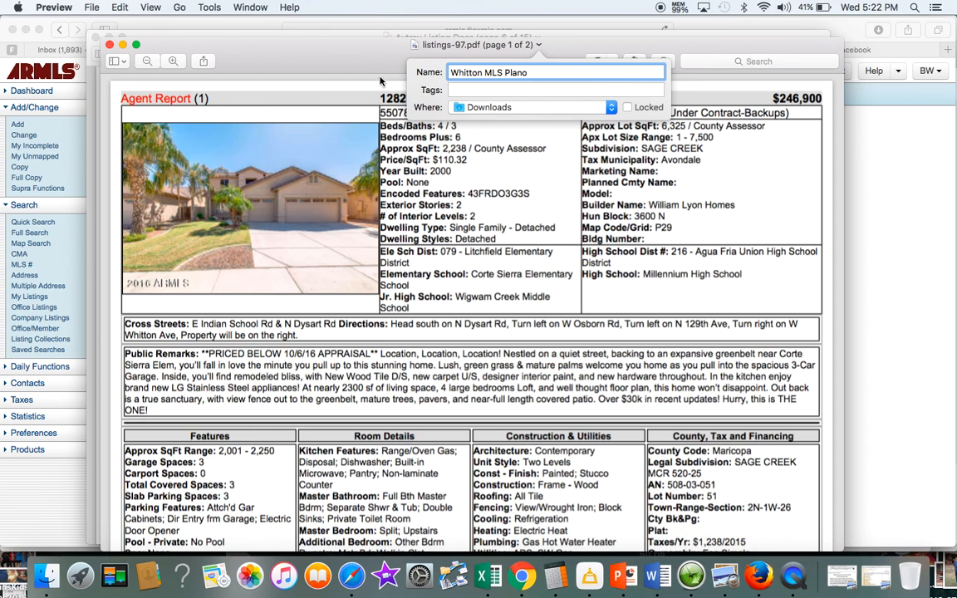
key(Return)
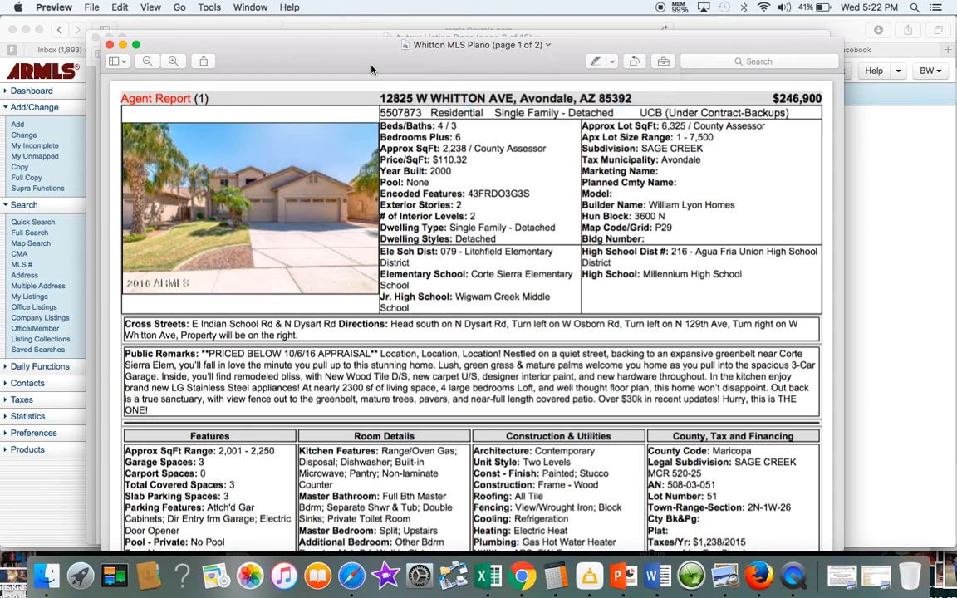
click(897, 312)
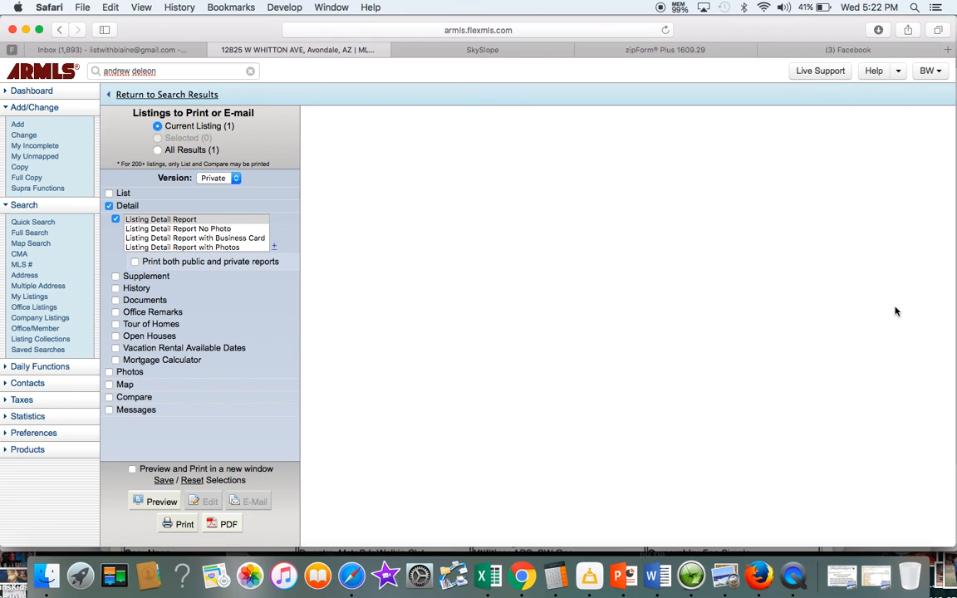
Attach Whitton MLS Plano.pdf to the MLS Plano checklist item so it shows In Review
click(490, 51)
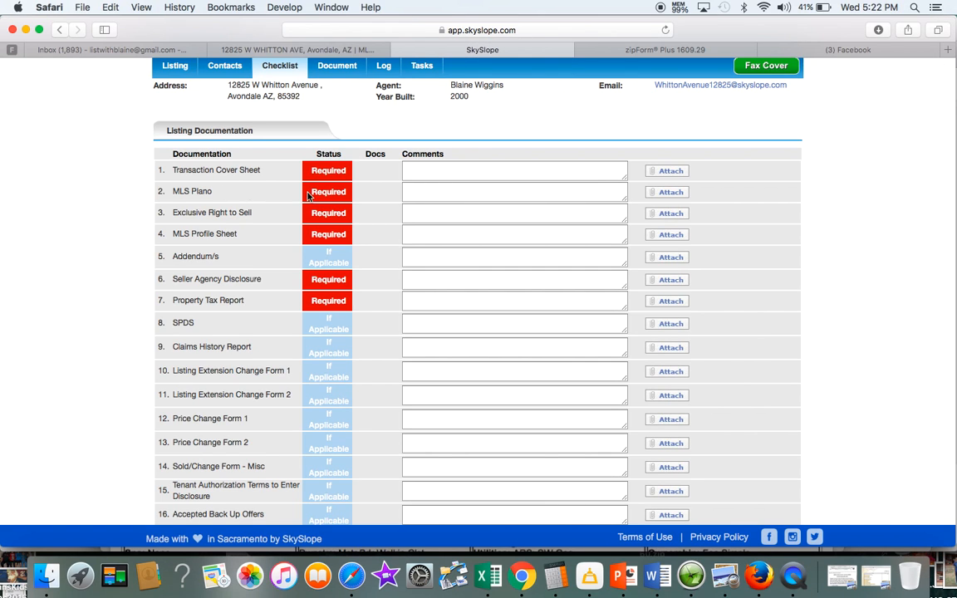
click(663, 194)
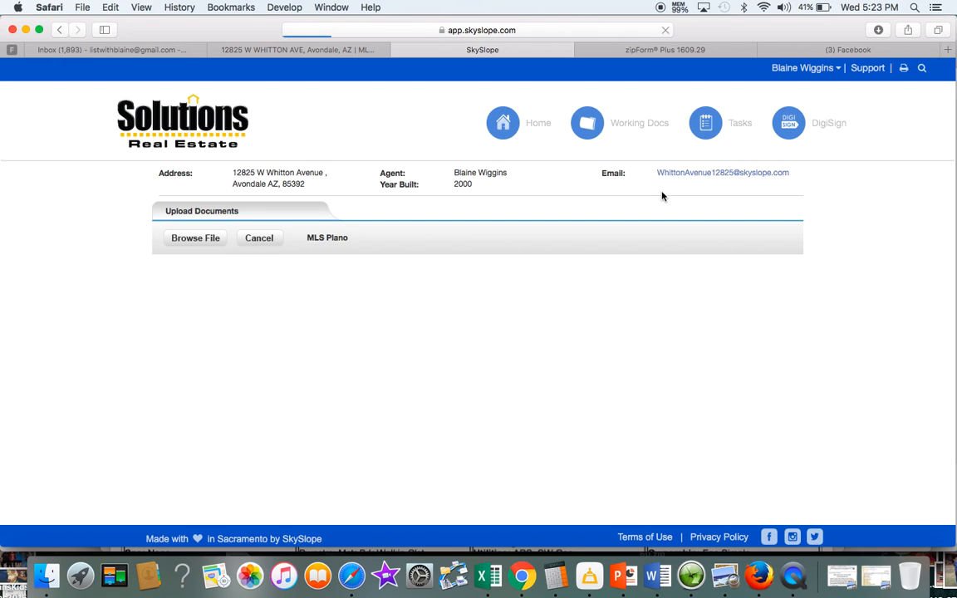
click(196, 239)
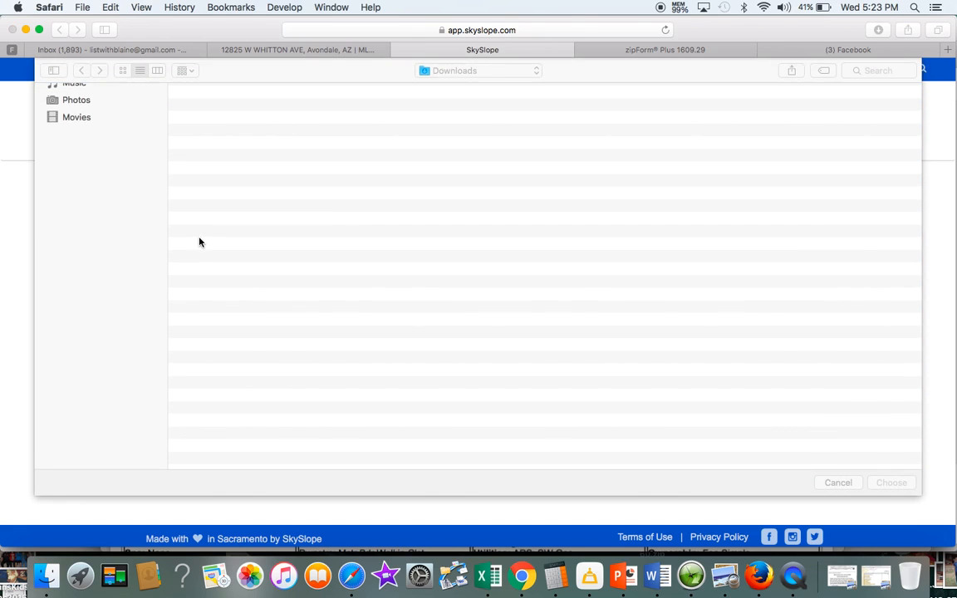
click(212, 105)
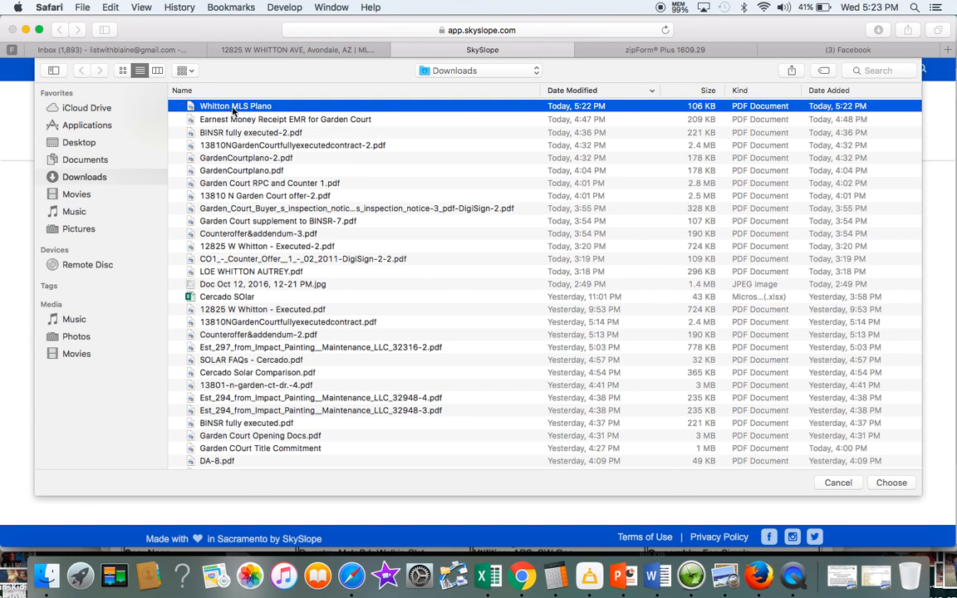
click(891, 484)
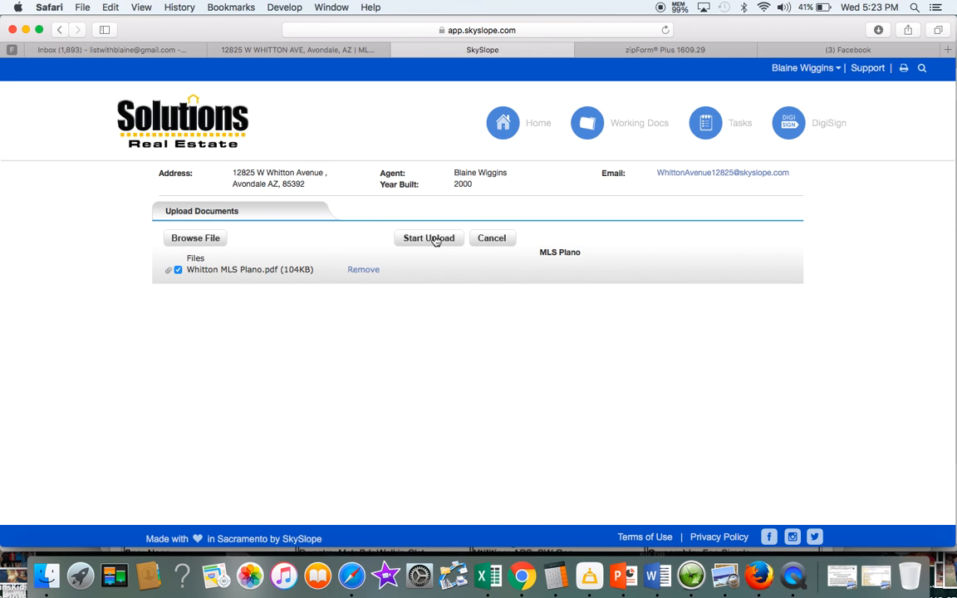
click(428, 239)
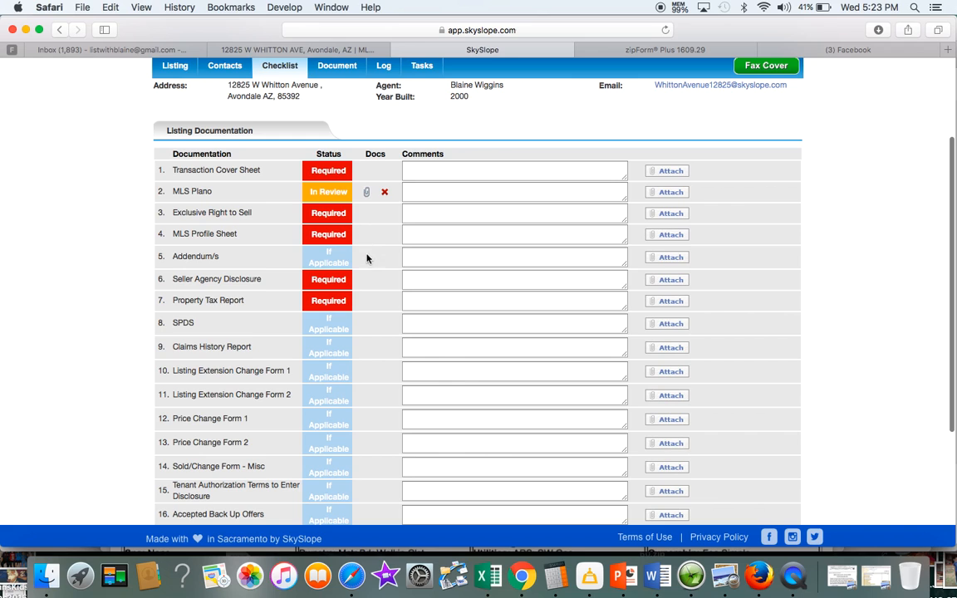
scroll(372, 313, up, 1)
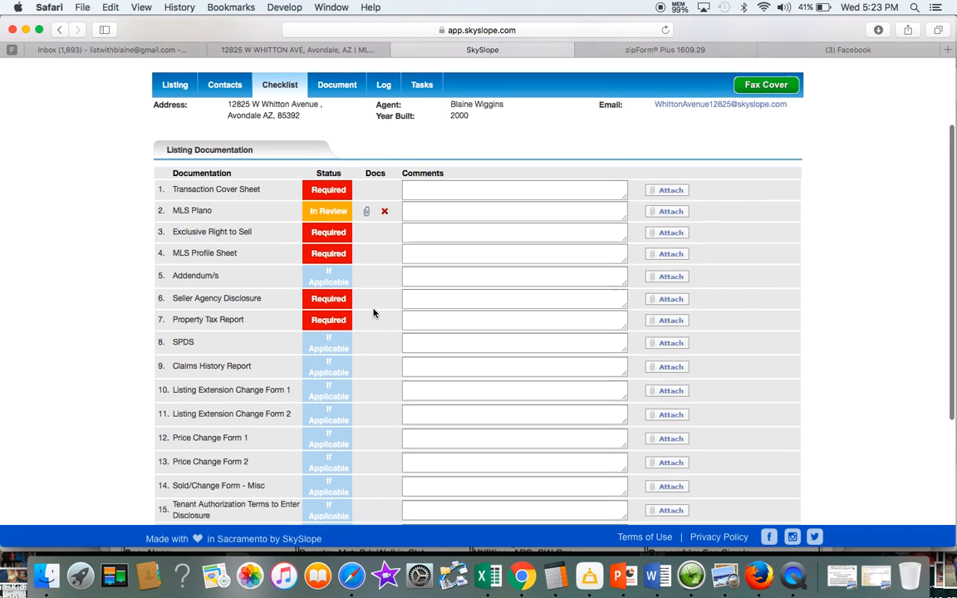
scroll(373, 313, up, 1)
Upload Autrey Listing Docs from the Desktop into the listing's Documents List
click(337, 108)
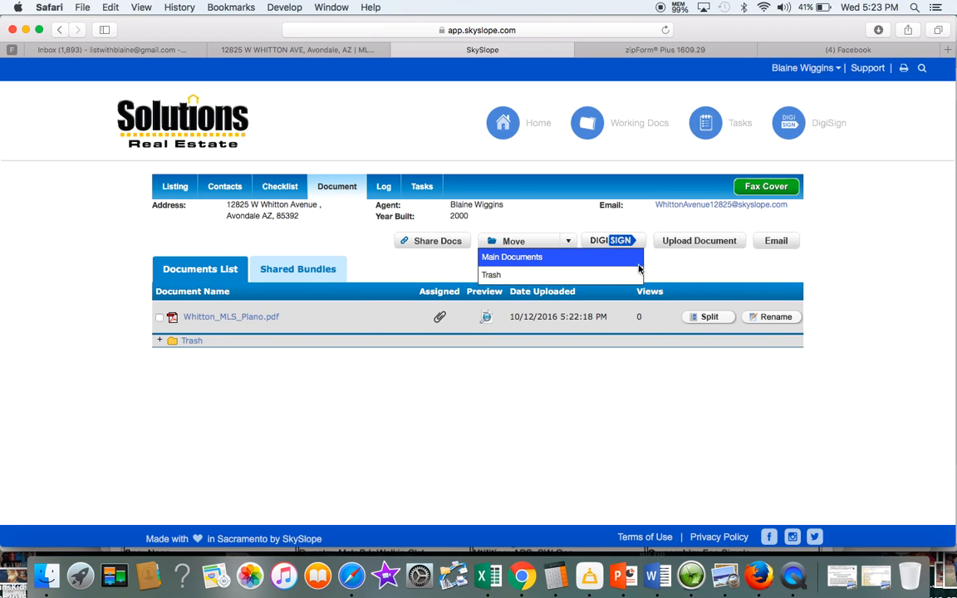
click(696, 246)
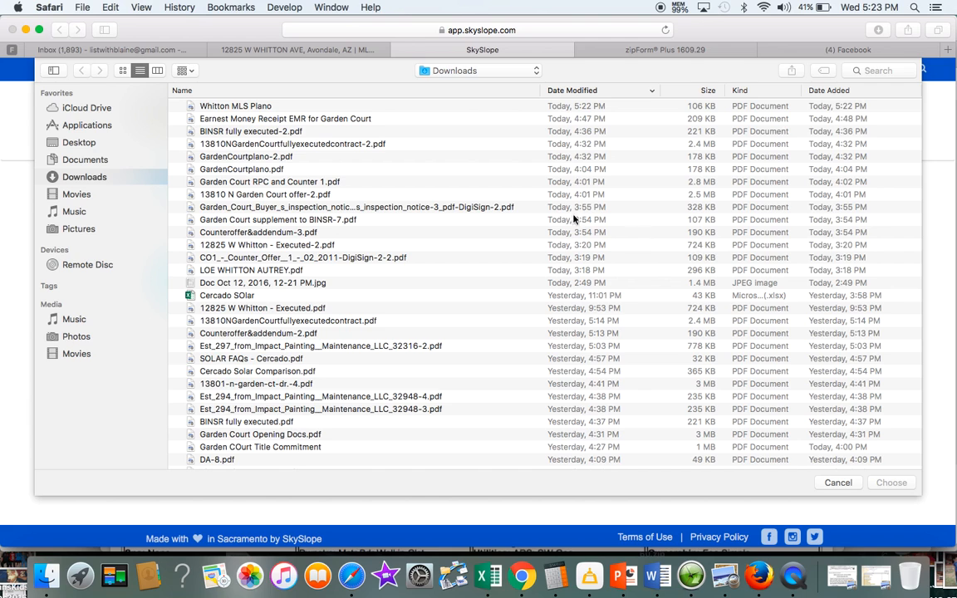
click(110, 144)
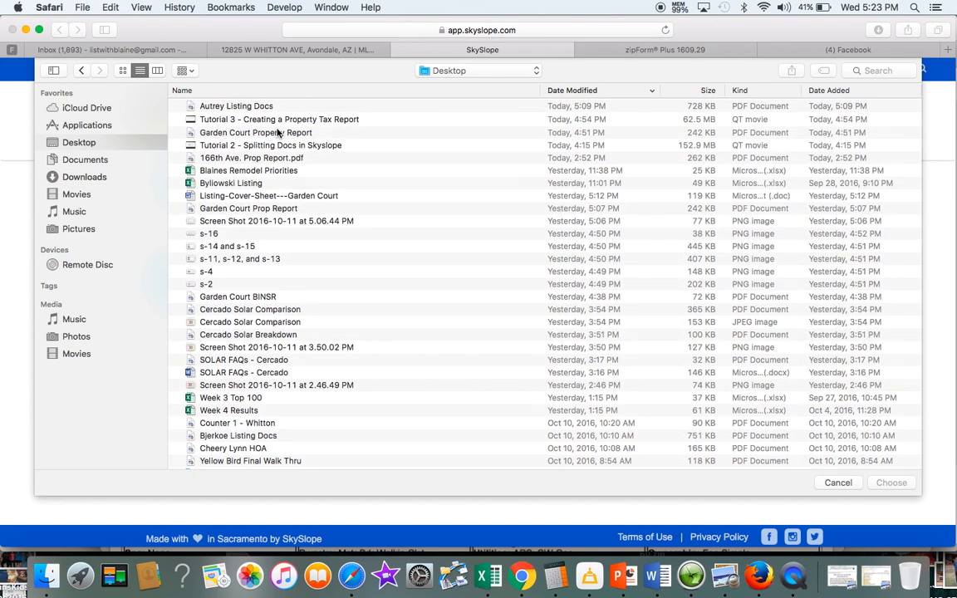
click(212, 106)
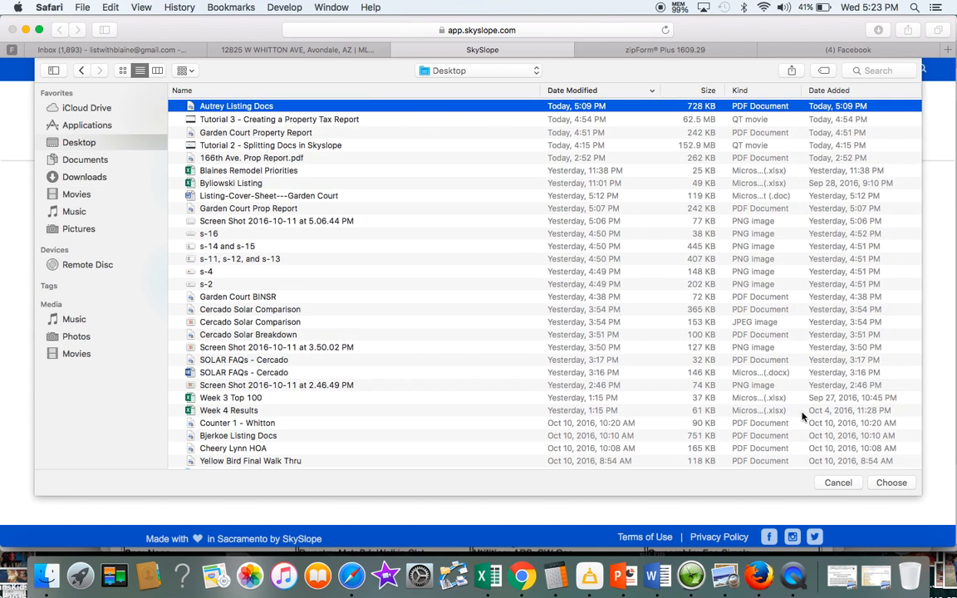
click(891, 482)
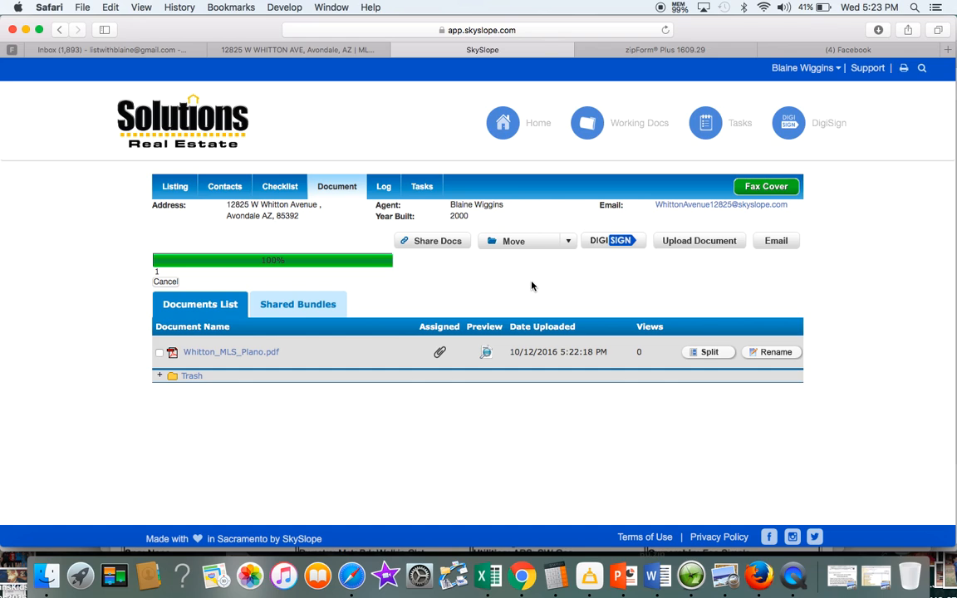
click(188, 244)
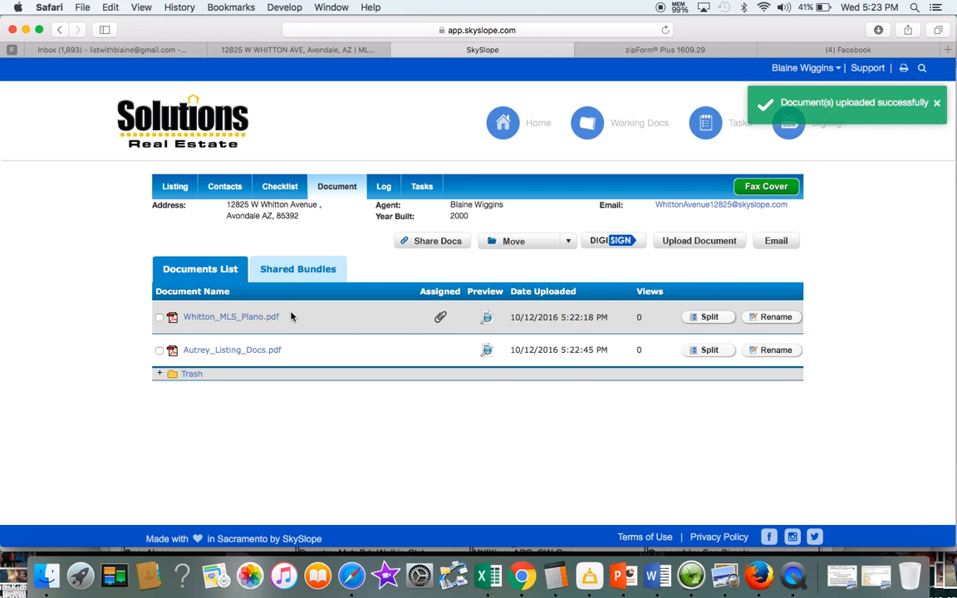
click(707, 319)
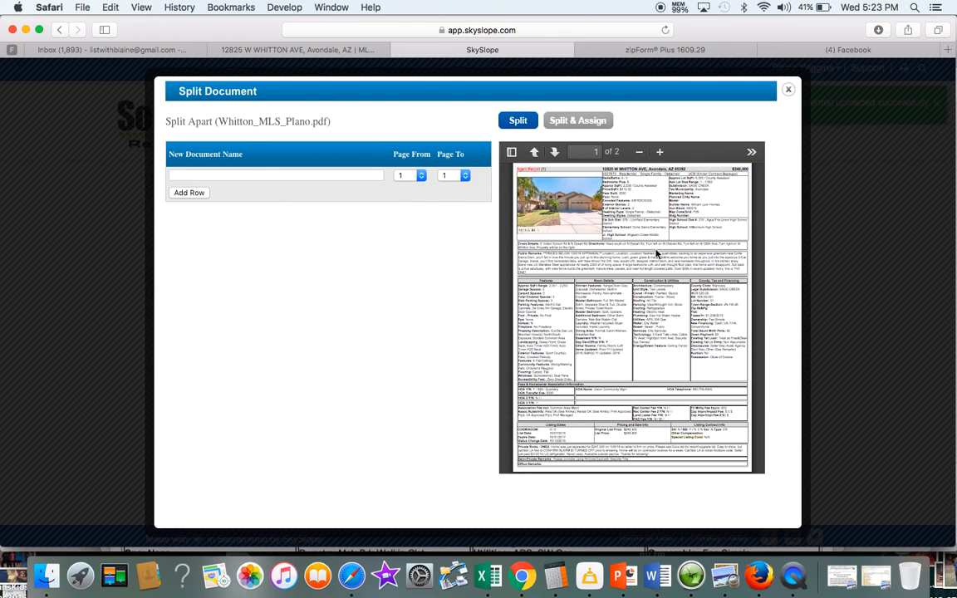
scroll(648, 246, down, 15)
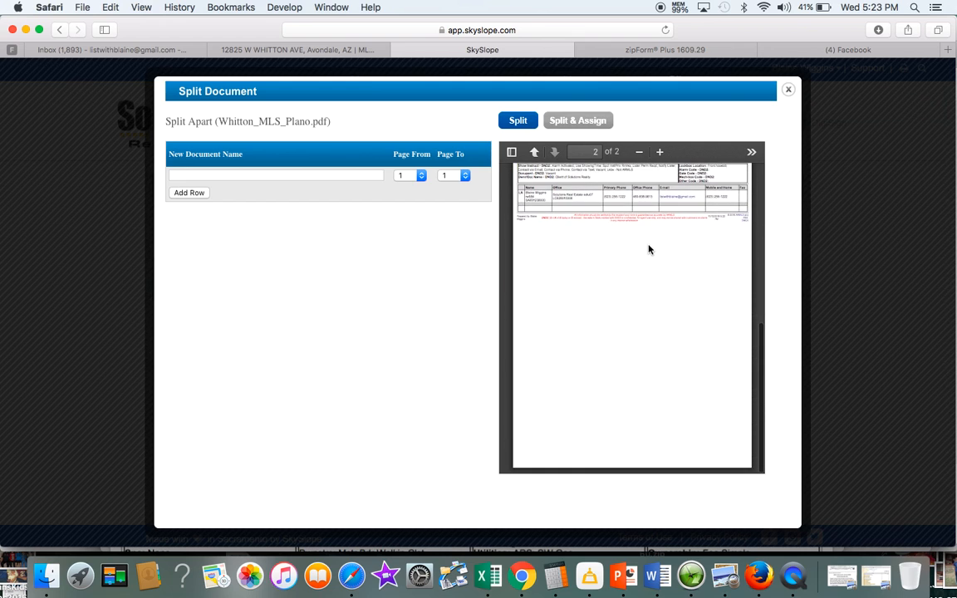
scroll(640, 216, up, 15)
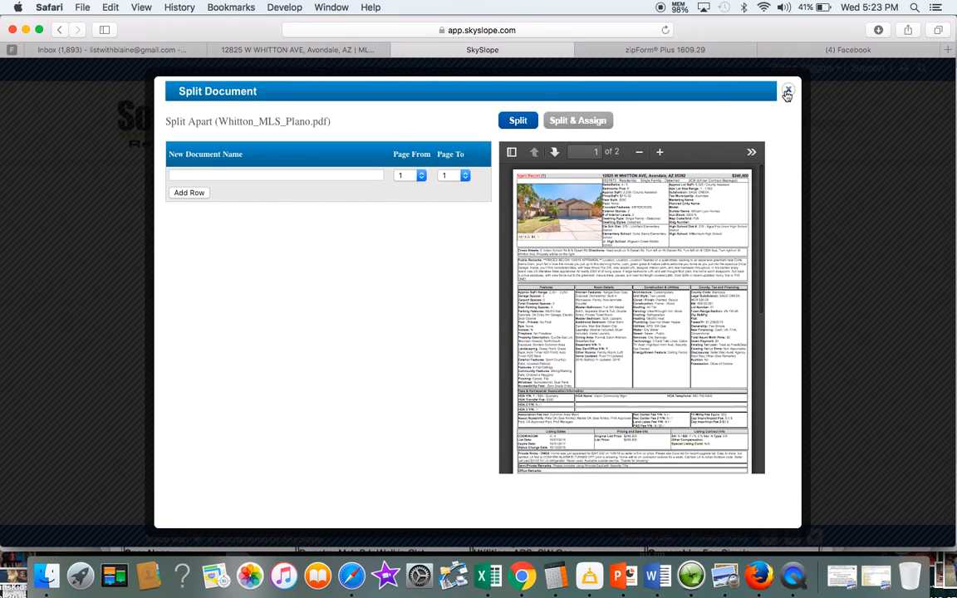
click(787, 89)
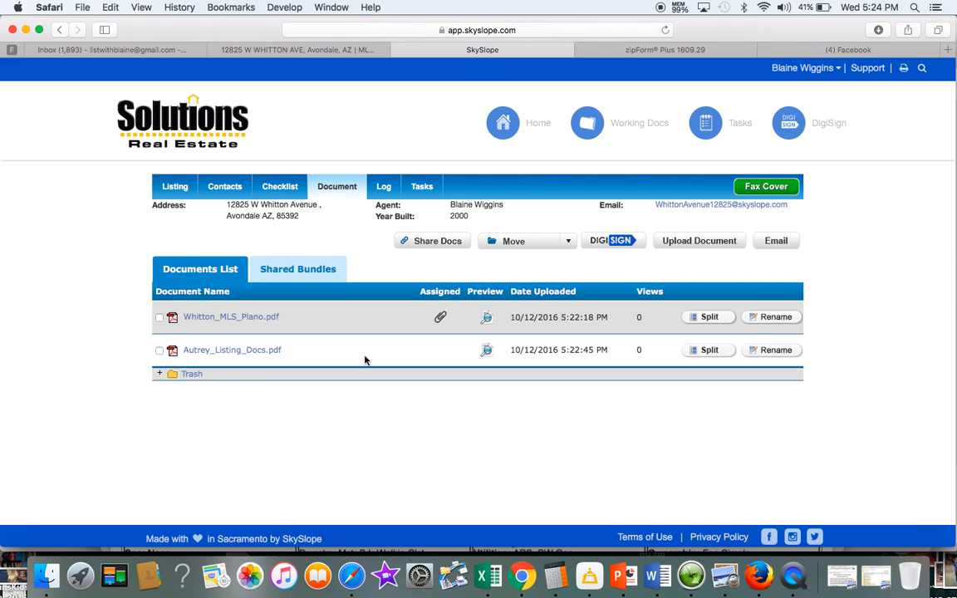
Open the split view for Autrey_Listing_Docs.pdf and name the first piece Exclusive Right to Sell
click(709, 350)
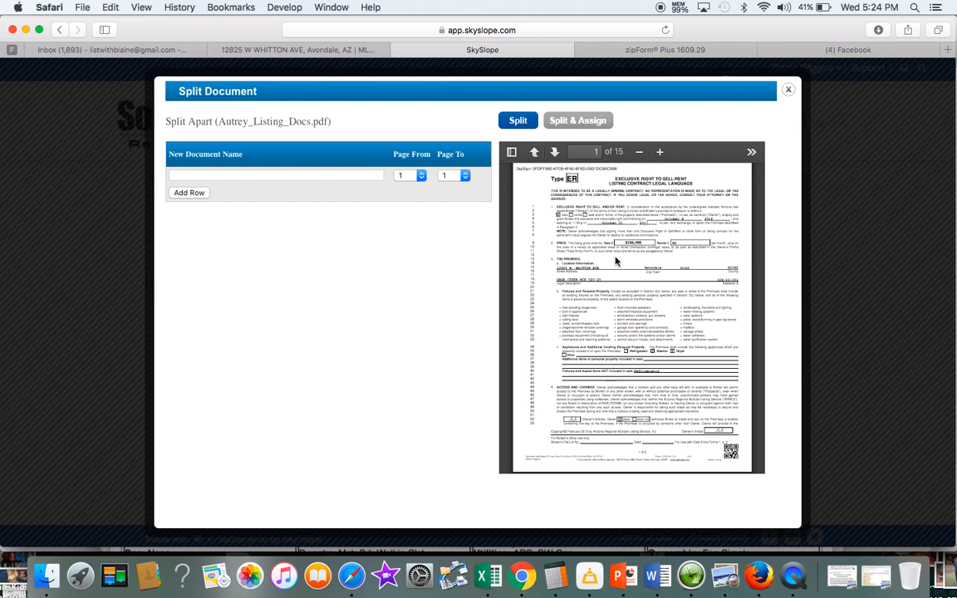
click(363, 177)
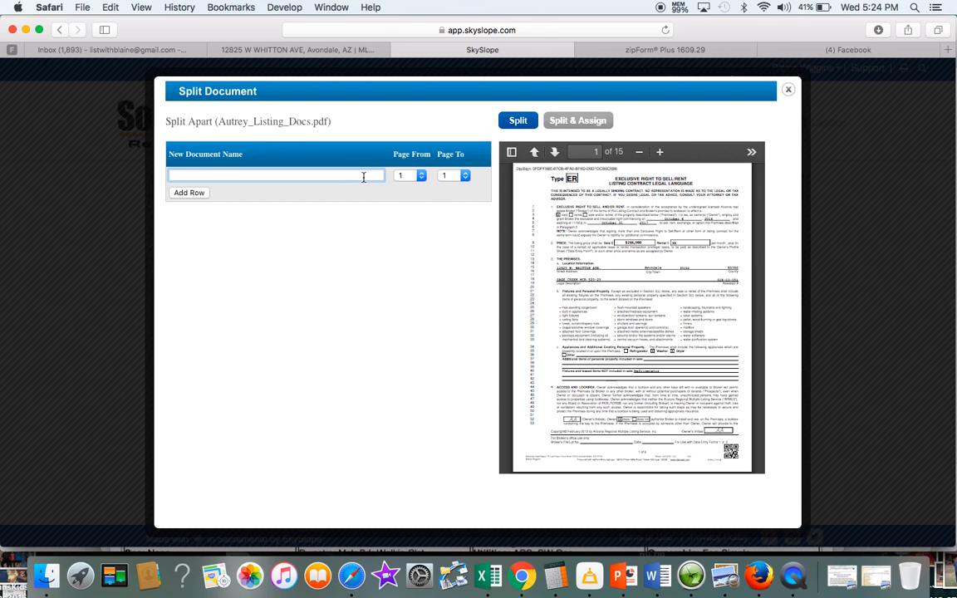
text(list)
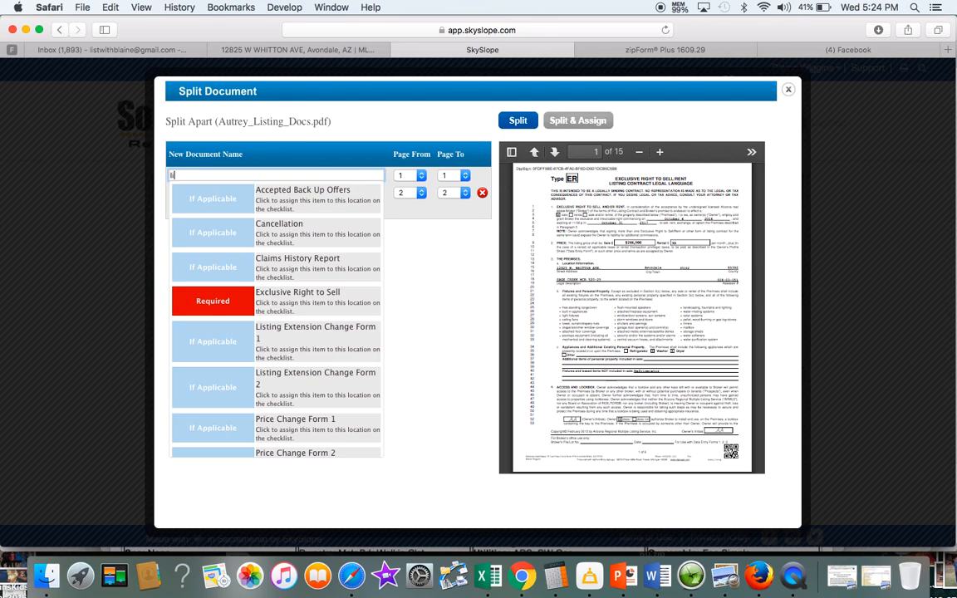
key(BackSpace)
key(BackSpace)
key(BackSpace)
key(BackSpace)
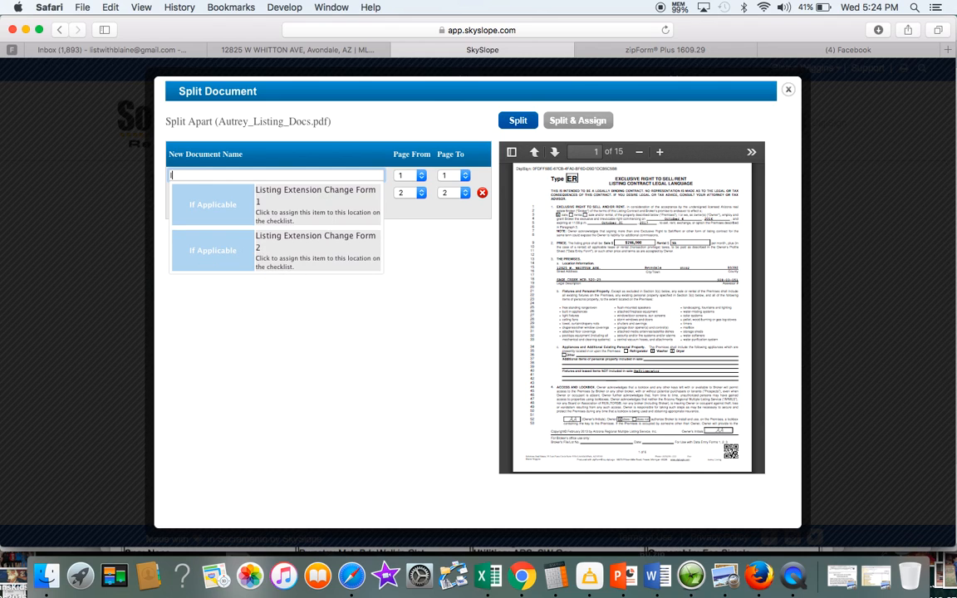
text(e)
key(BackSpace)
text(e)
key(BackSpace)
text(e)
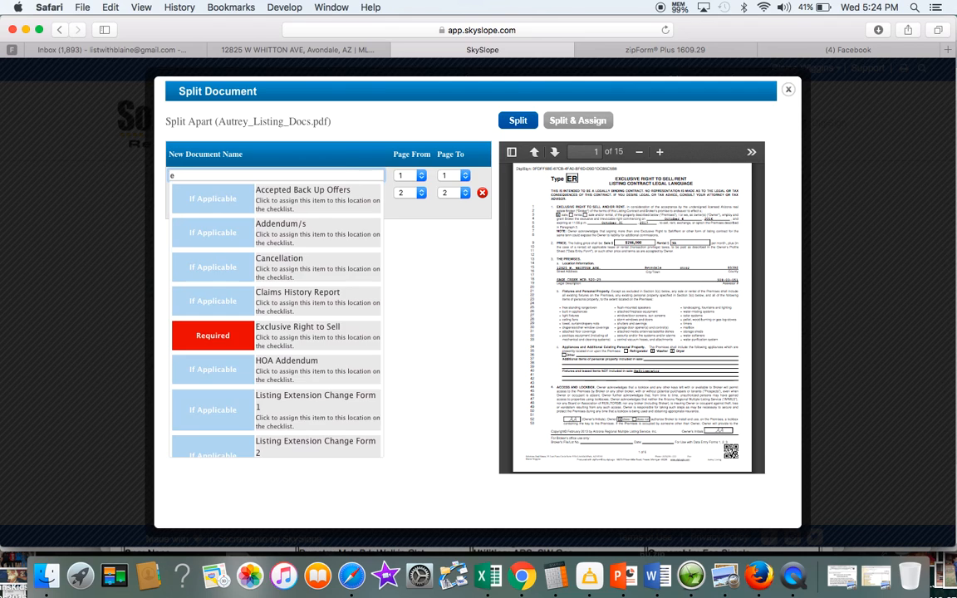
click(231, 336)
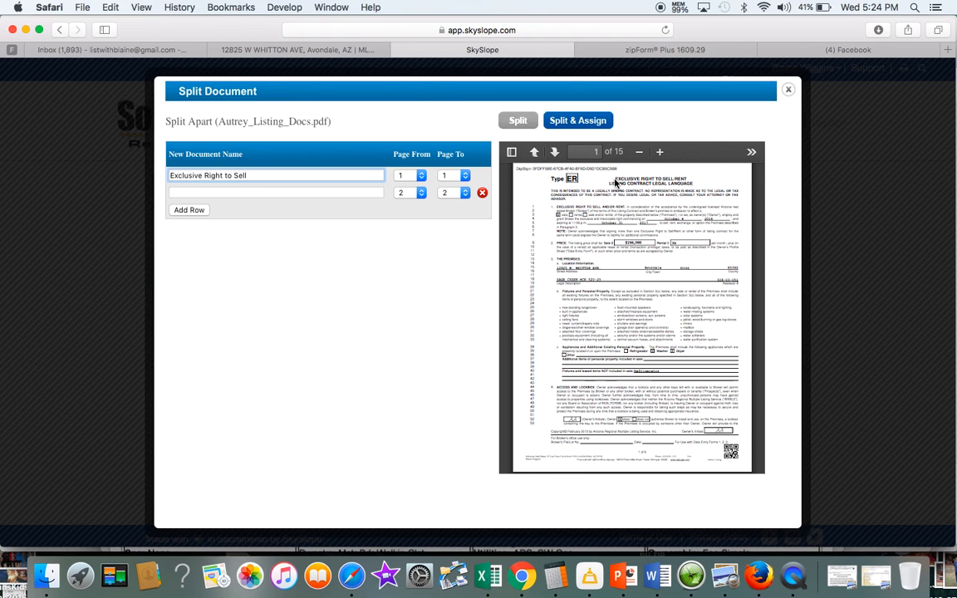
Set the Exclusive Right to Sell piece to end at page 6, covering pages 1–6
scroll(681, 178, down, 10)
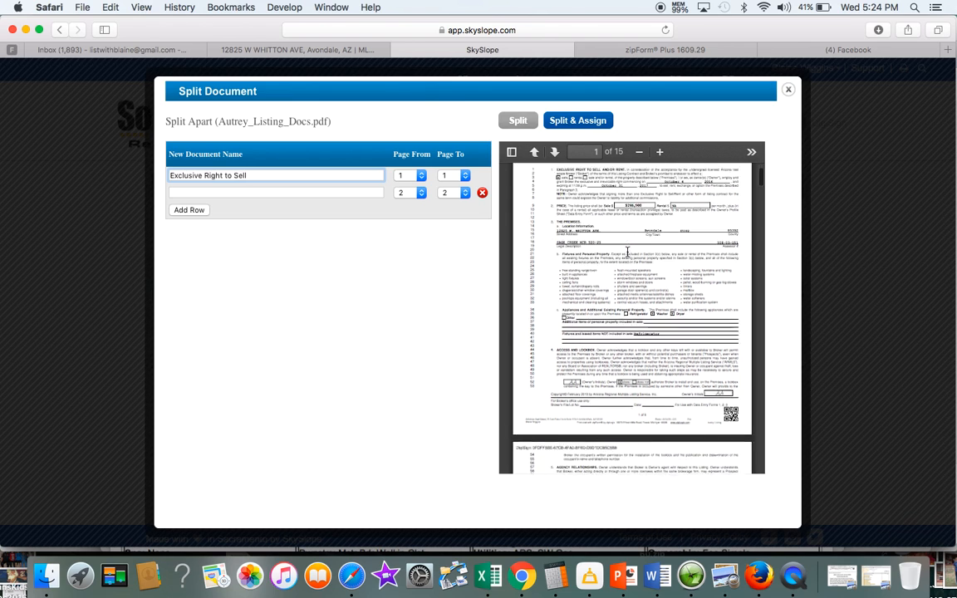
scroll(627, 250, down, 20)
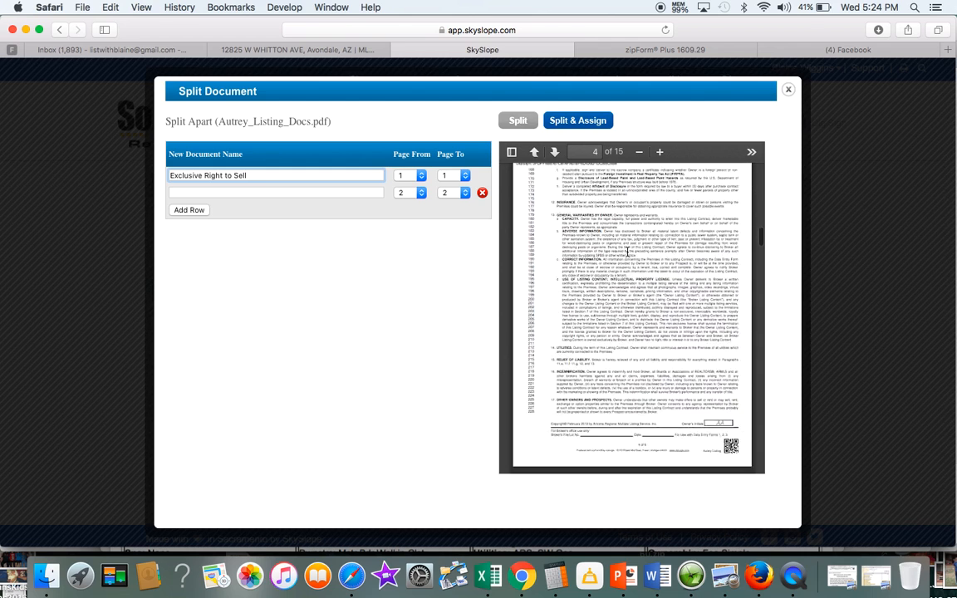
scroll(627, 255, down, 8)
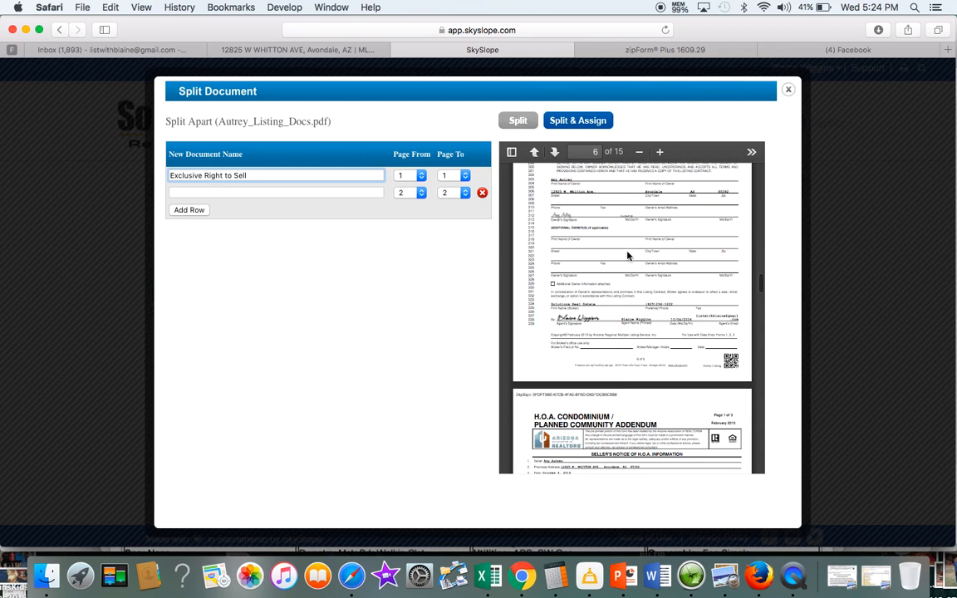
scroll(627, 255, down, 4)
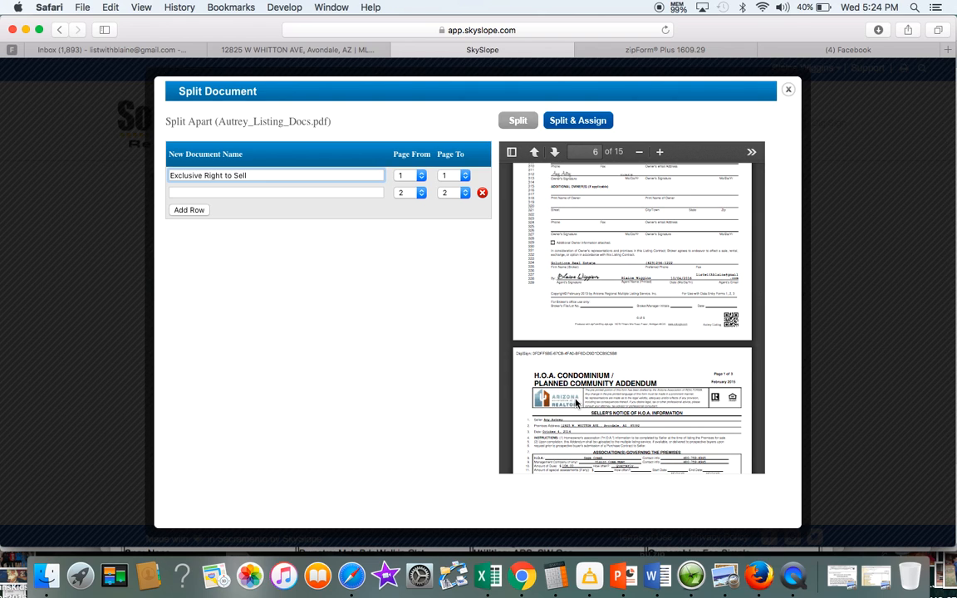
scroll(618, 302, up, 3)
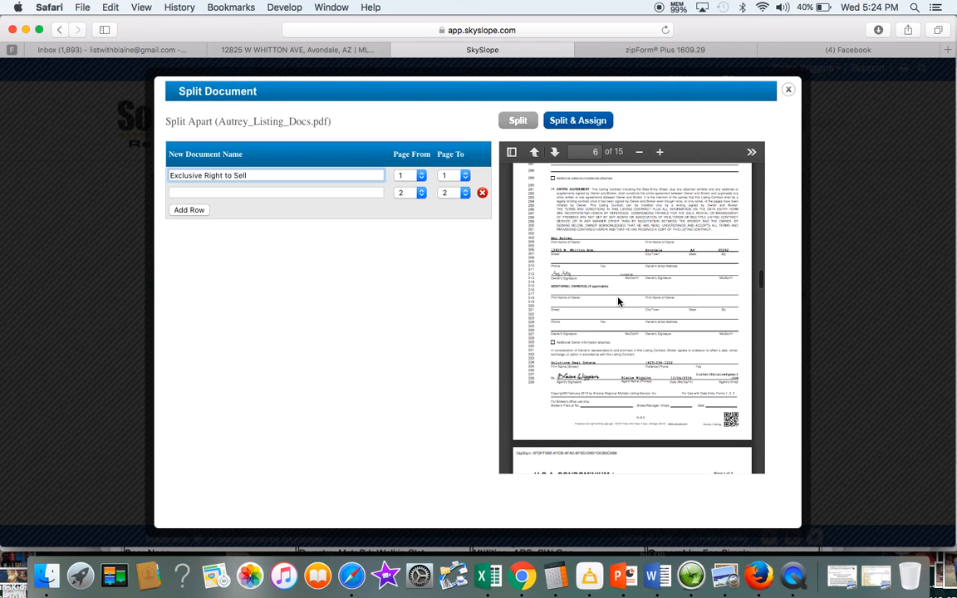
scroll(614, 300, up, 1)
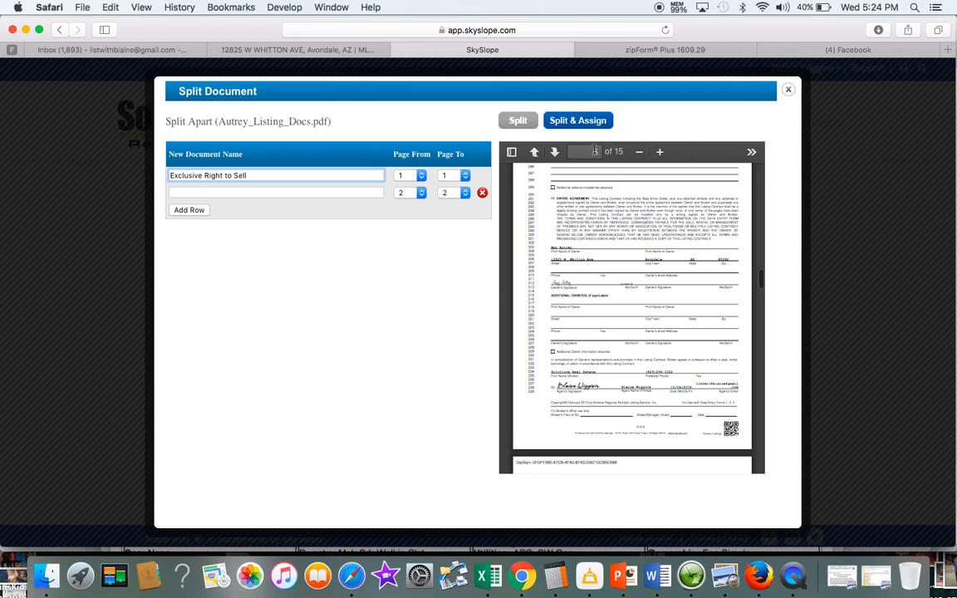
click(467, 176)
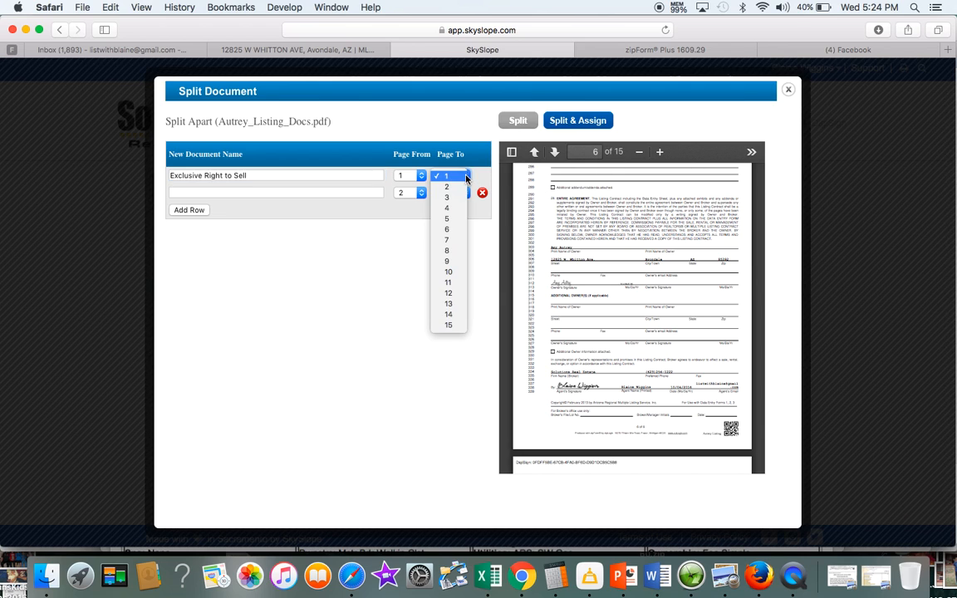
click(446, 228)
scroll(624, 267, down, 9)
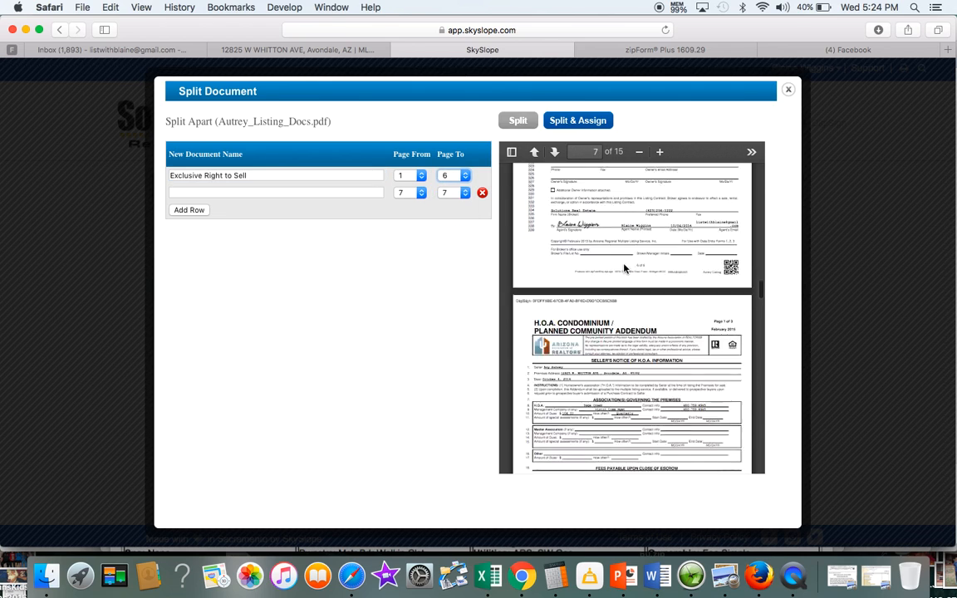
scroll(623, 267, up, 1)
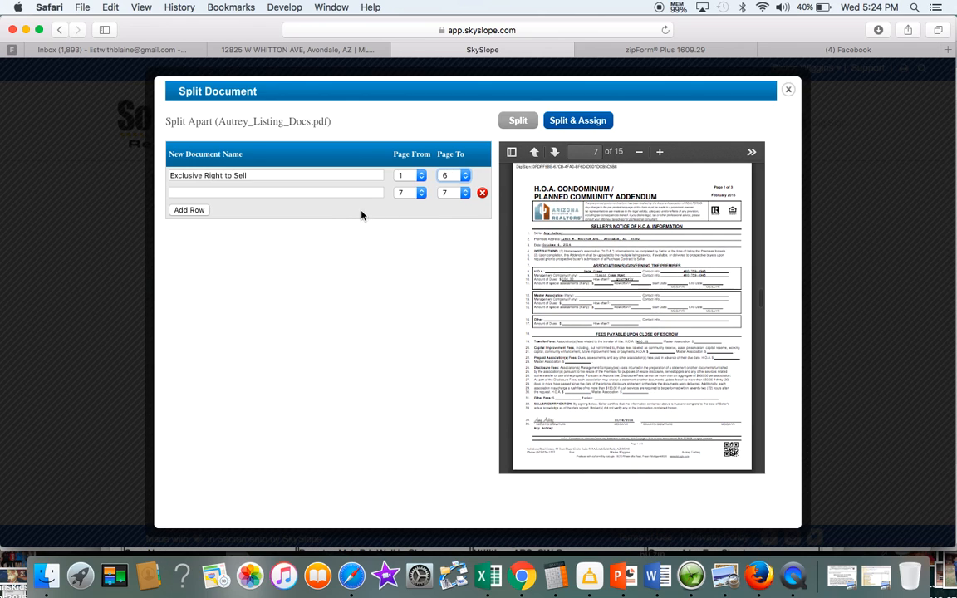
Name the second piece HOA Addendum and set it to cover pages 7–9
click(347, 192)
text(HOA)
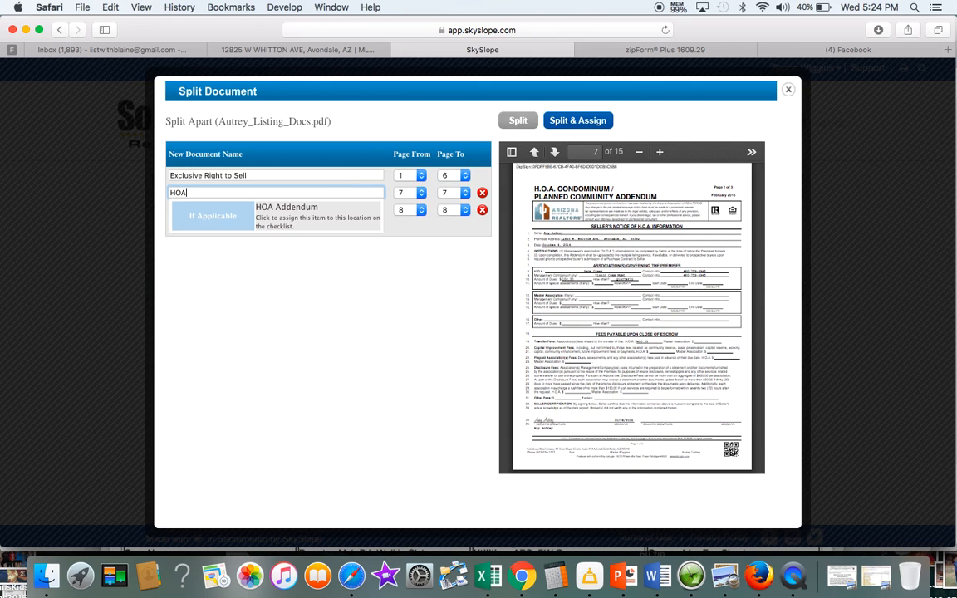
click(326, 219)
scroll(611, 288, down, 5)
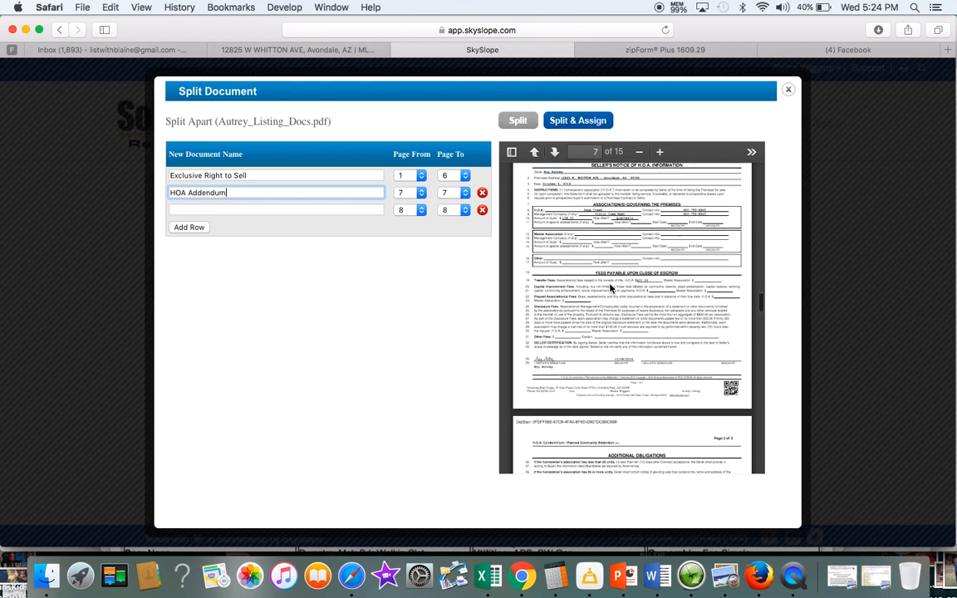
scroll(611, 288, down, 10)
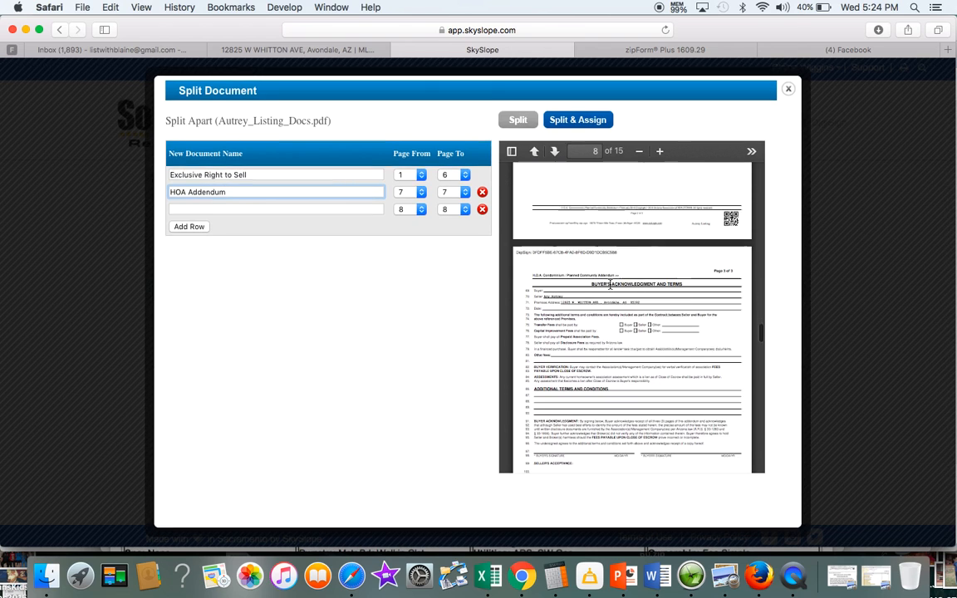
scroll(610, 285, down, 4)
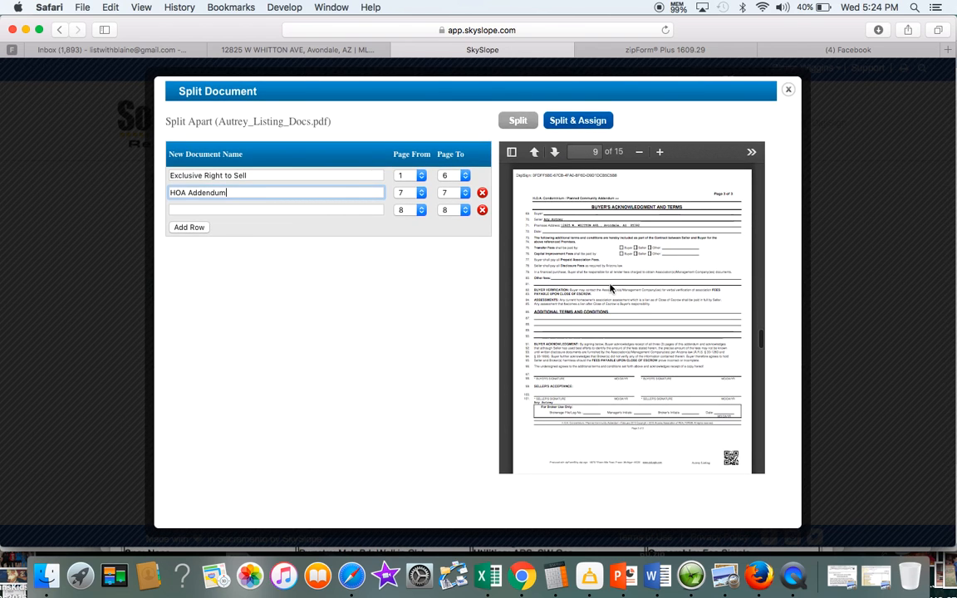
click(453, 192)
click(444, 214)
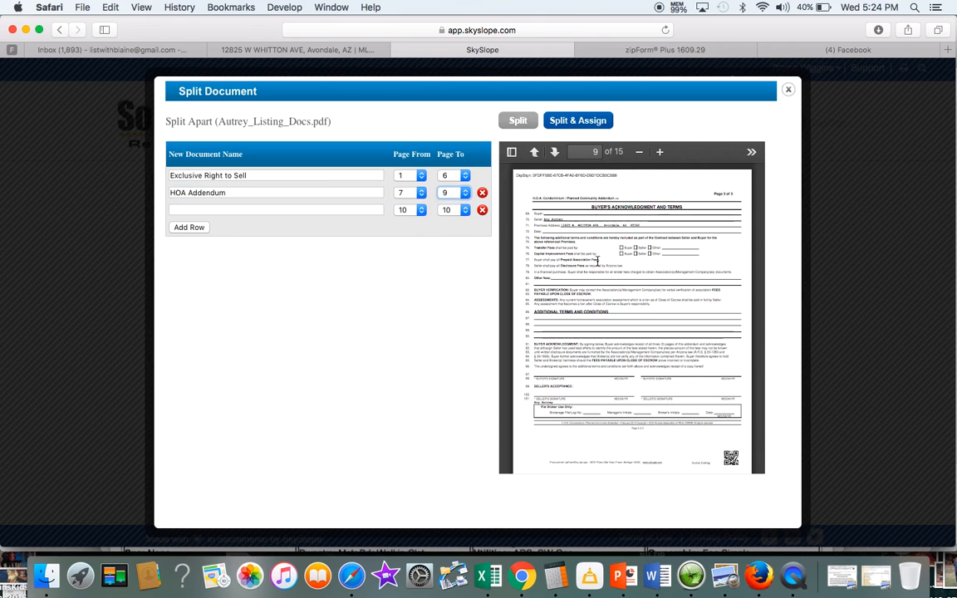
scroll(647, 283, down, 5)
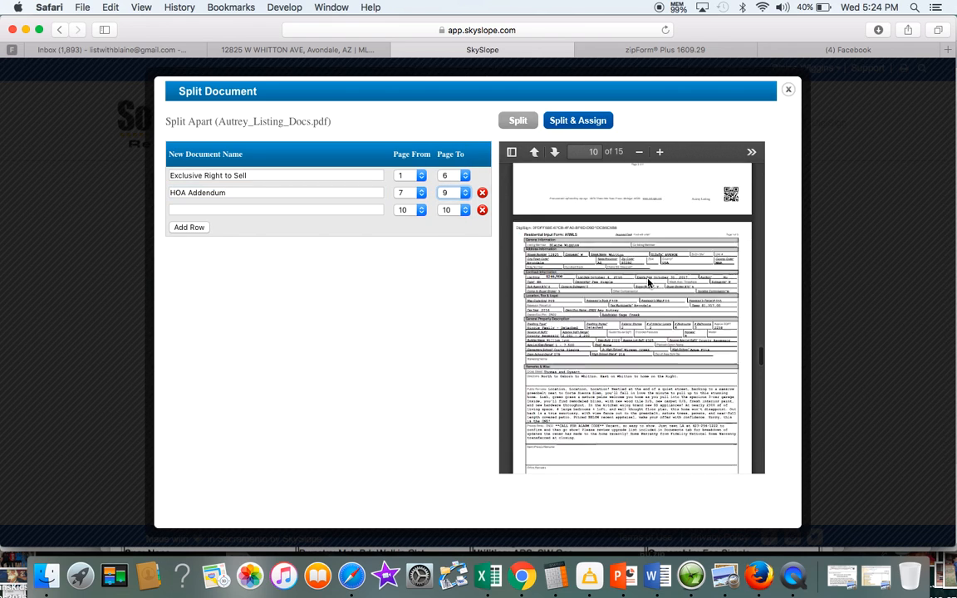
click(321, 210)
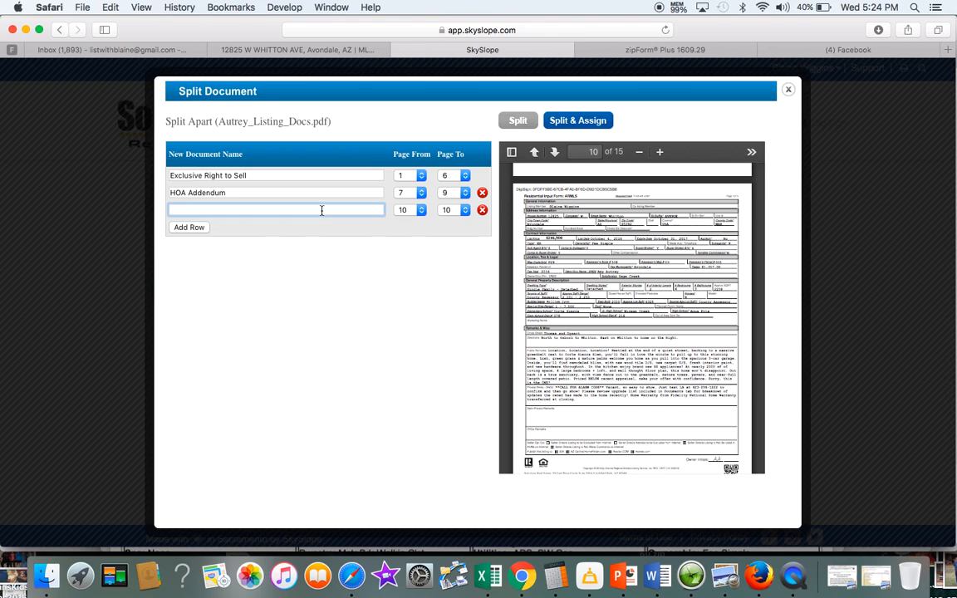
Name the third piece MLS Profile Sheet and set it to span pages 10–14
text(profil)
click(314, 235)
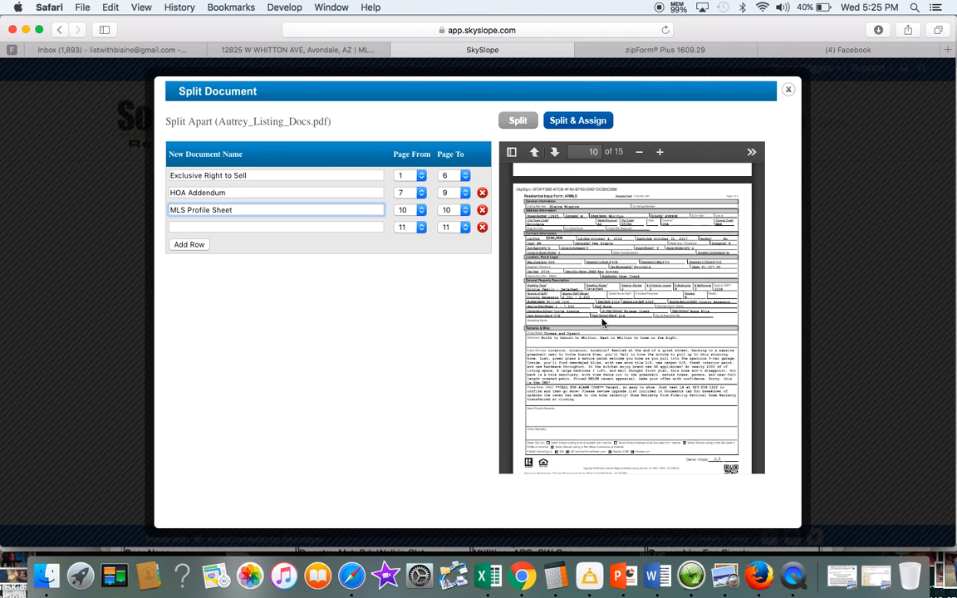
scroll(604, 320, down, 5)
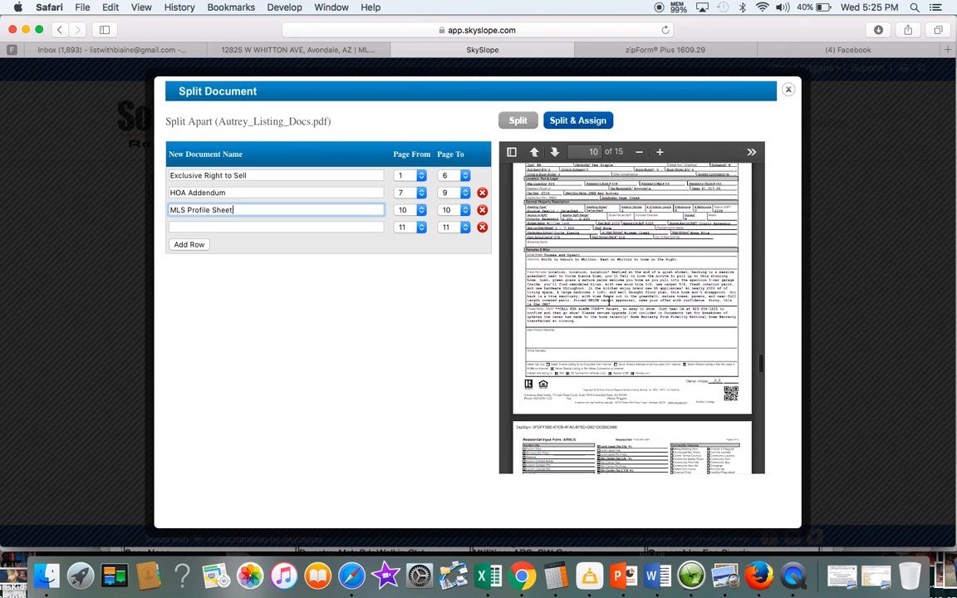
scroll(609, 309, down, 2)
scroll(609, 309, down, 5)
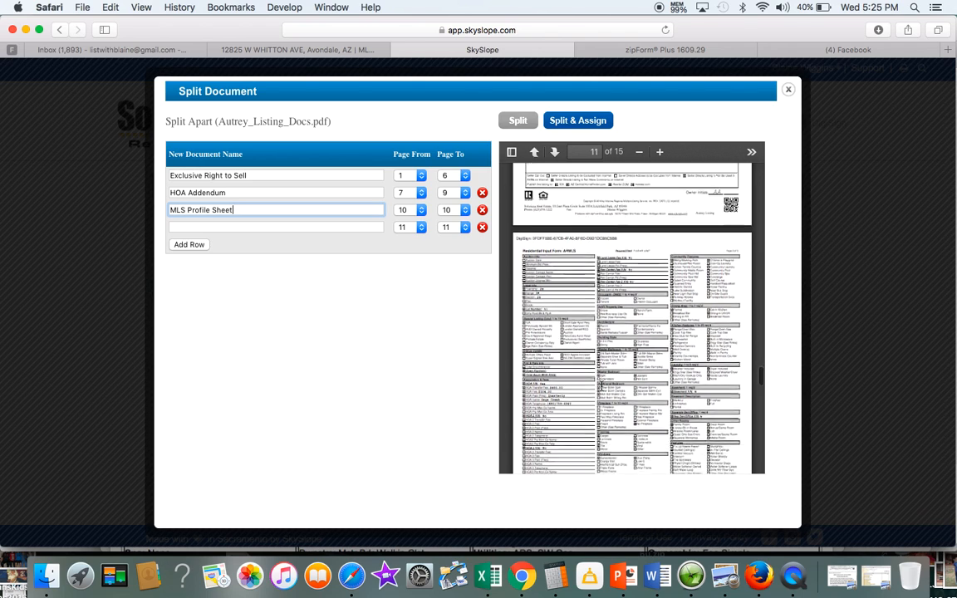
scroll(631, 316, down, 8)
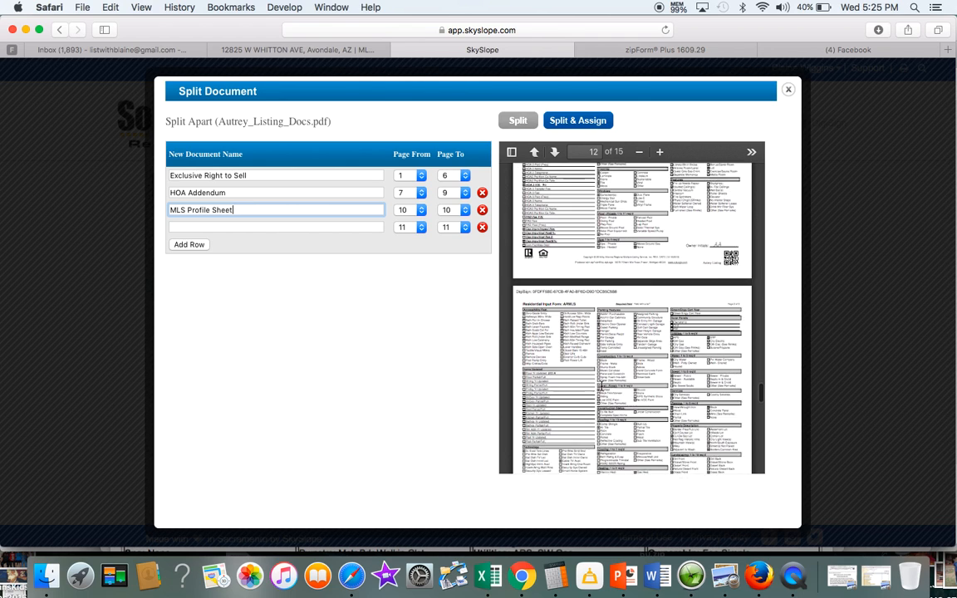
scroll(601, 386, down, 10)
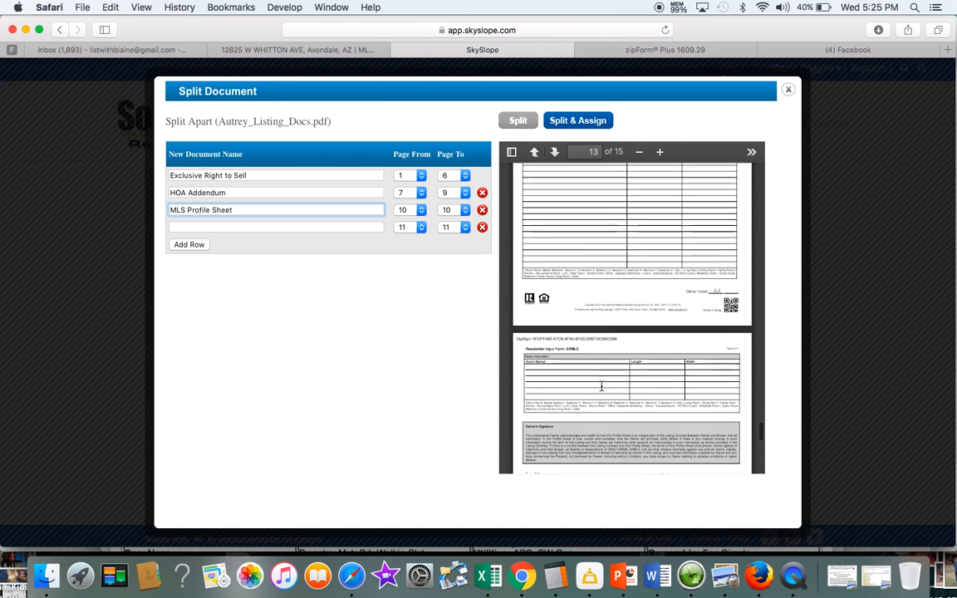
scroll(602, 389, down, 2)
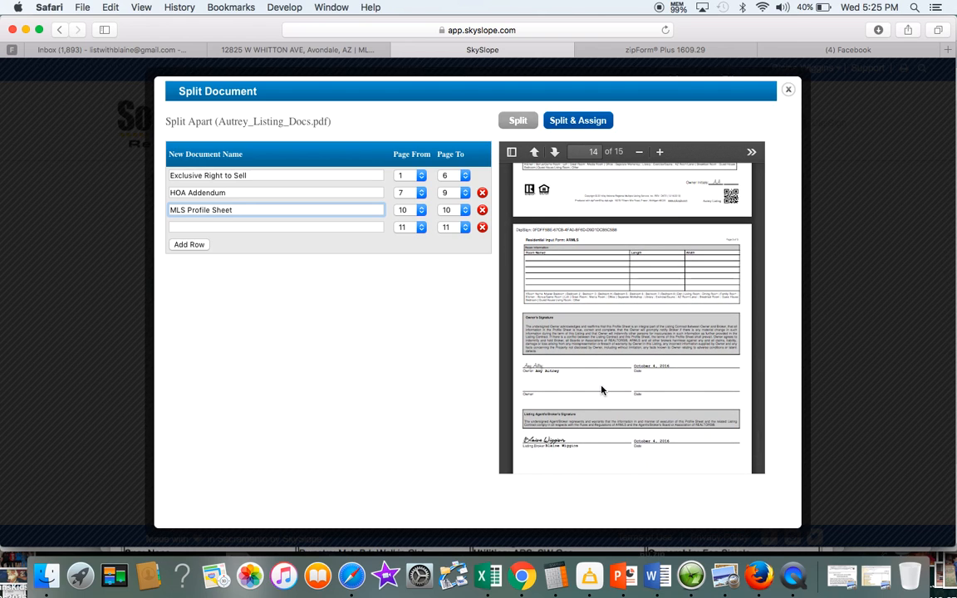
scroll(602, 390, down, 3)
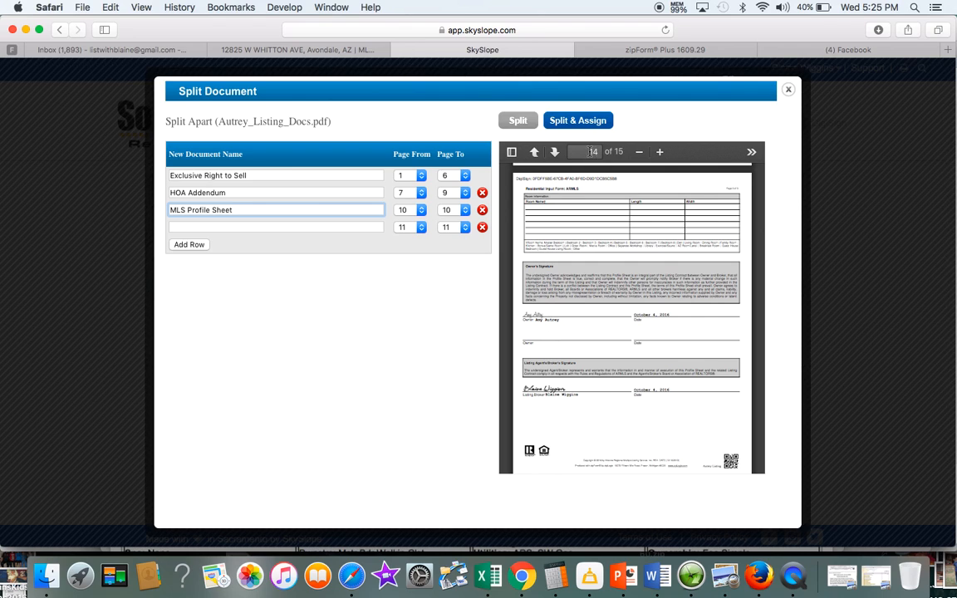
click(468, 214)
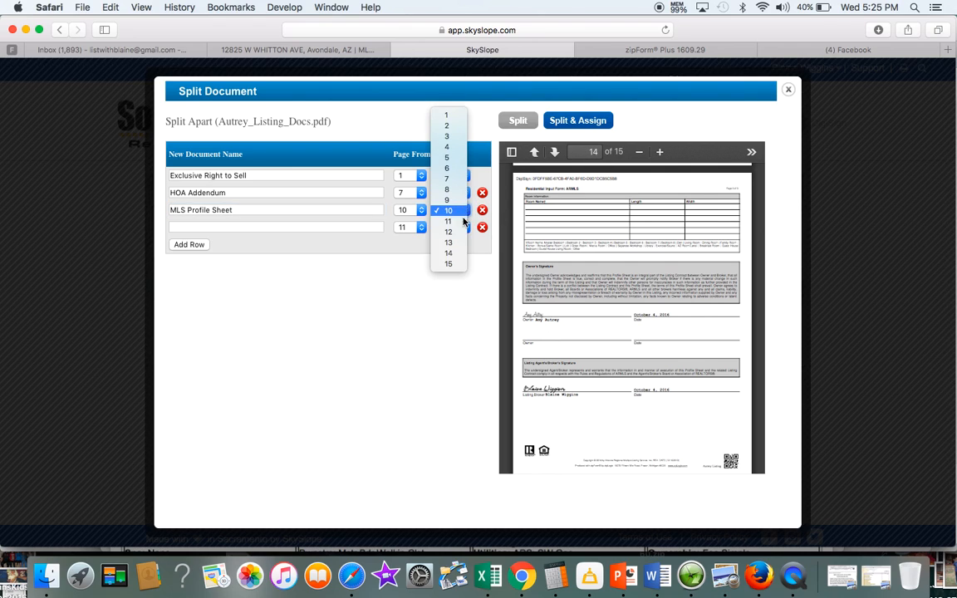
click(449, 250)
scroll(596, 278, down, 3)
scroll(595, 277, down, 5)
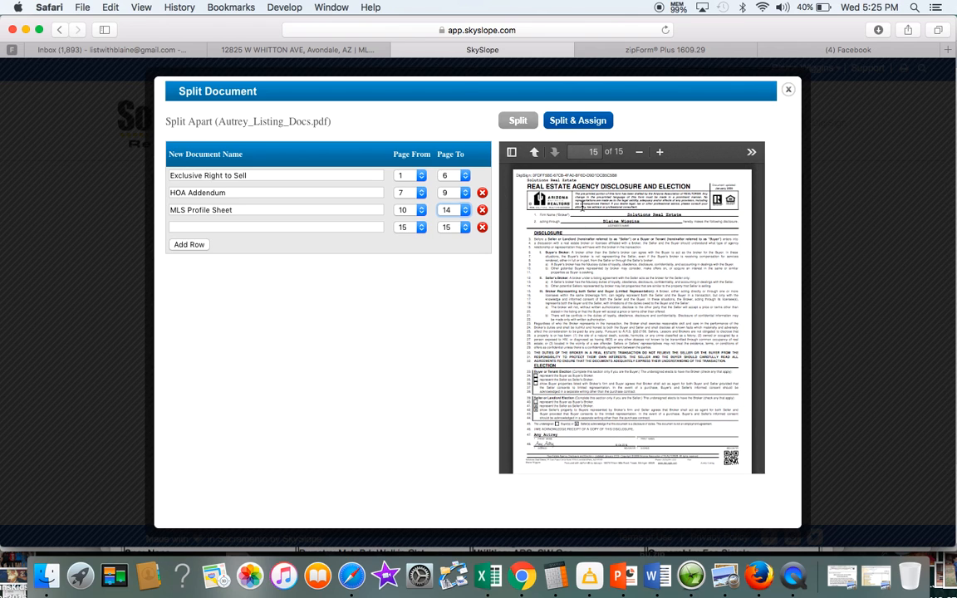
Name page 15 Seller Agency Disclosure, delete the empty fifth row, and apply Split & Assign
click(346, 227)
text(agen)
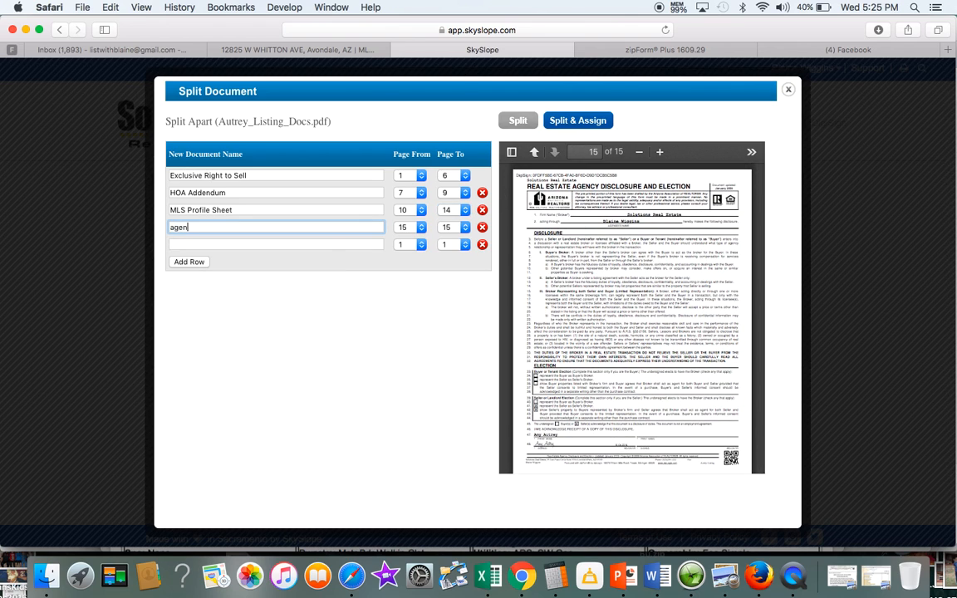
click(299, 261)
click(482, 245)
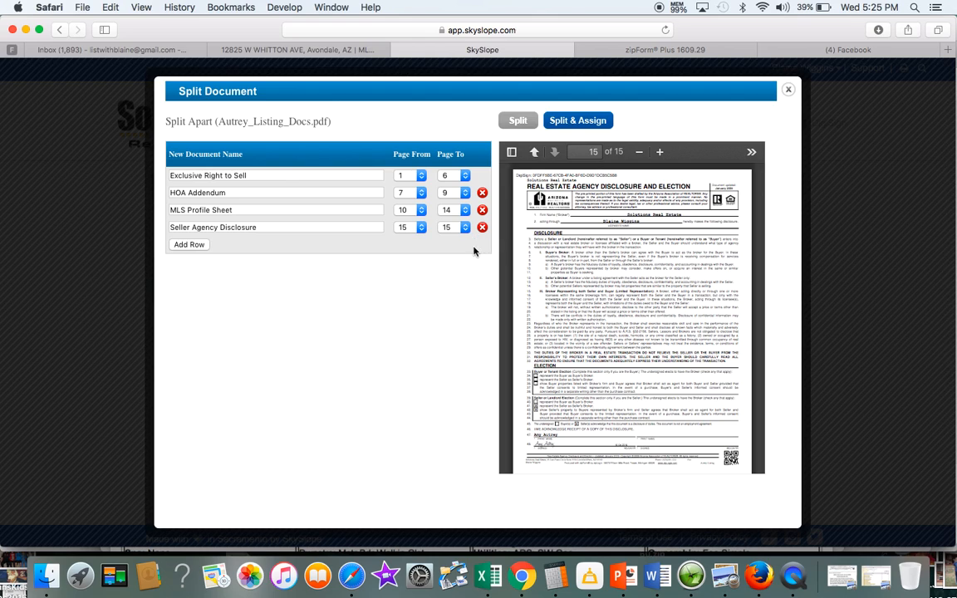
click(578, 121)
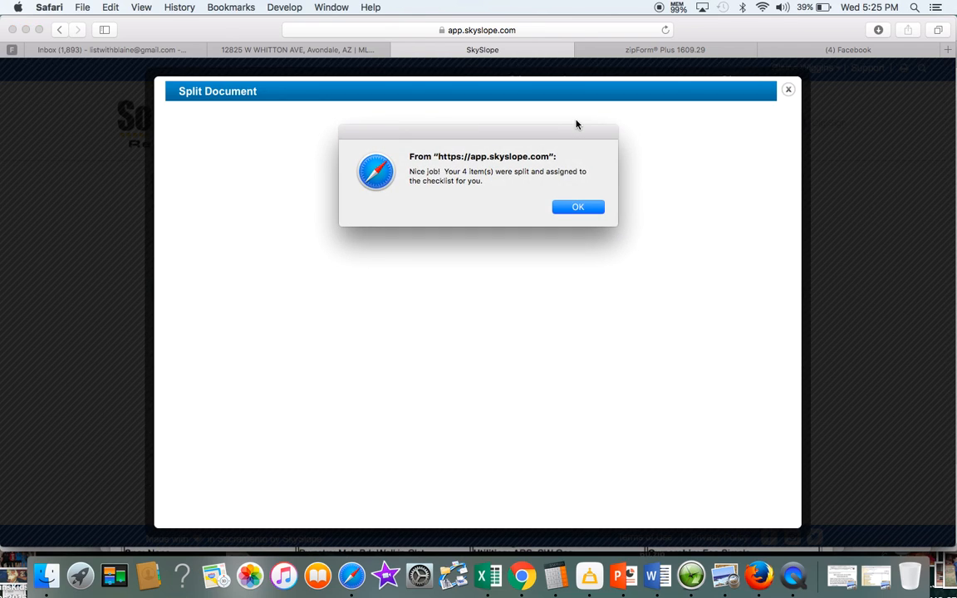
Dismiss the split confirmation and check the four new checklist documents are In Review
click(570, 208)
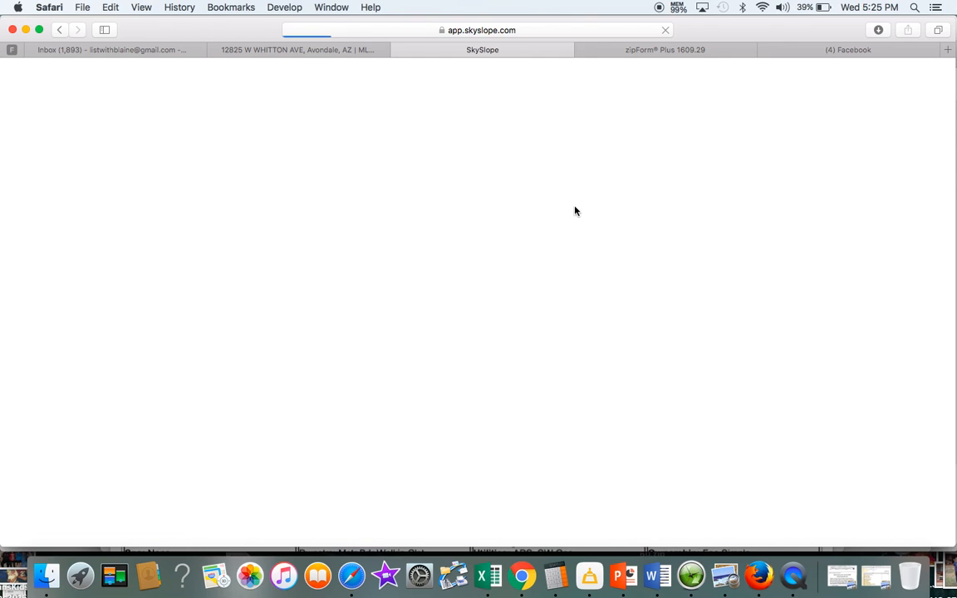
scroll(397, 332, down, 5)
scroll(397, 332, down, 1)
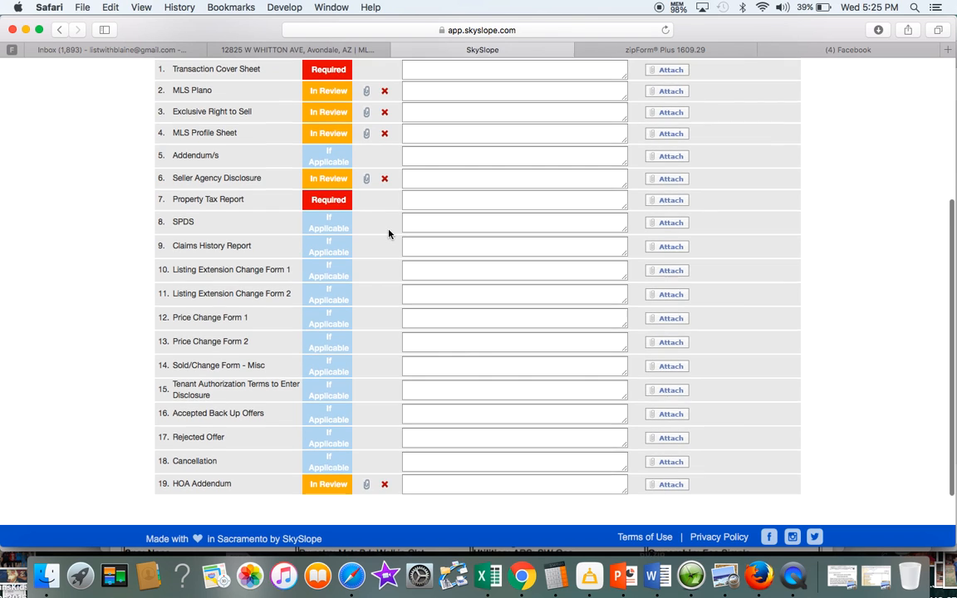
scroll(388, 234, up, 5)
scroll(388, 234, up, 2)
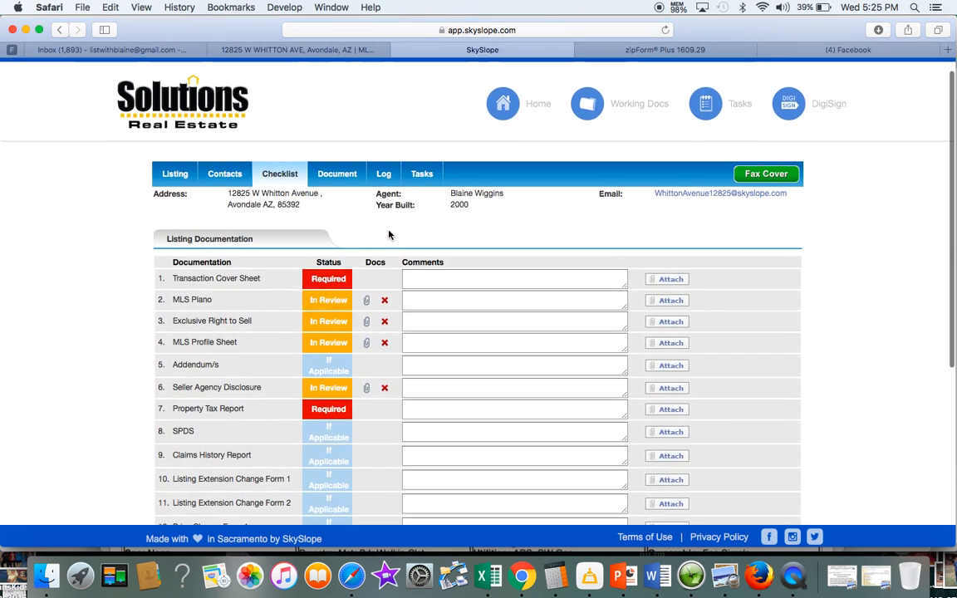